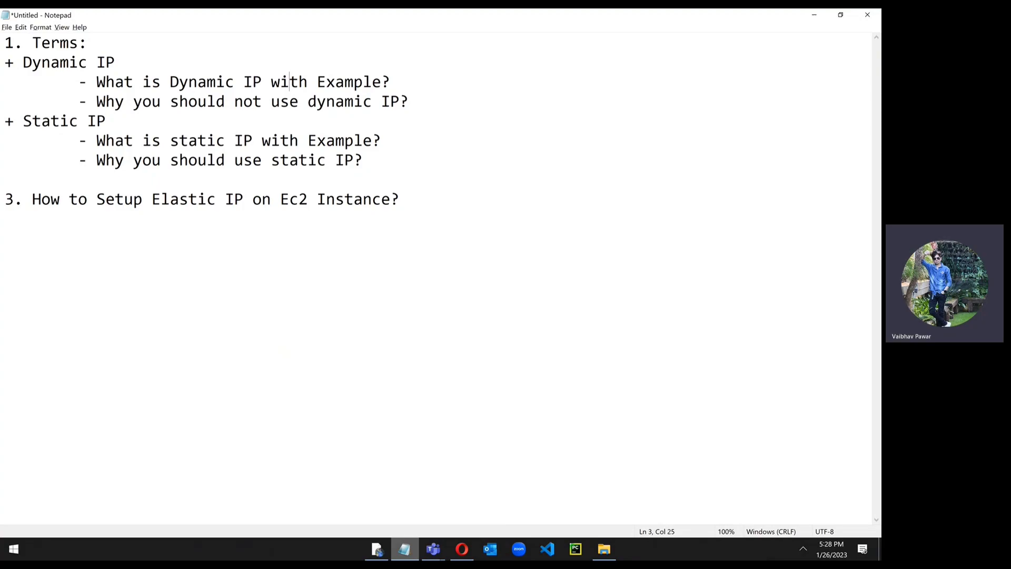
Step: Switch to the EC2 console in the browser, list the running instances and select the ubuntu server instance
click(814, 16)
click(129, 175)
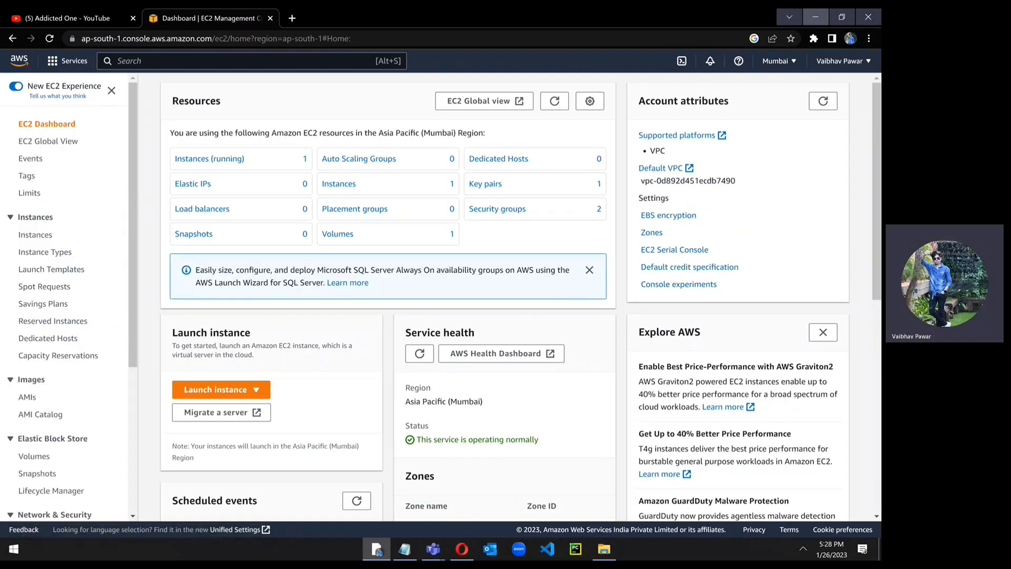
click(210, 158)
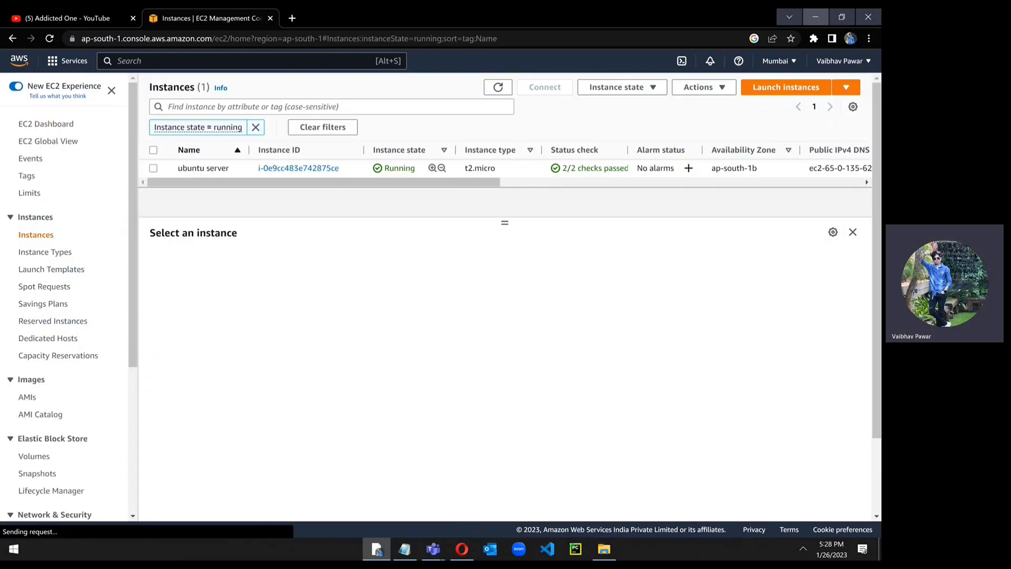
click(153, 168)
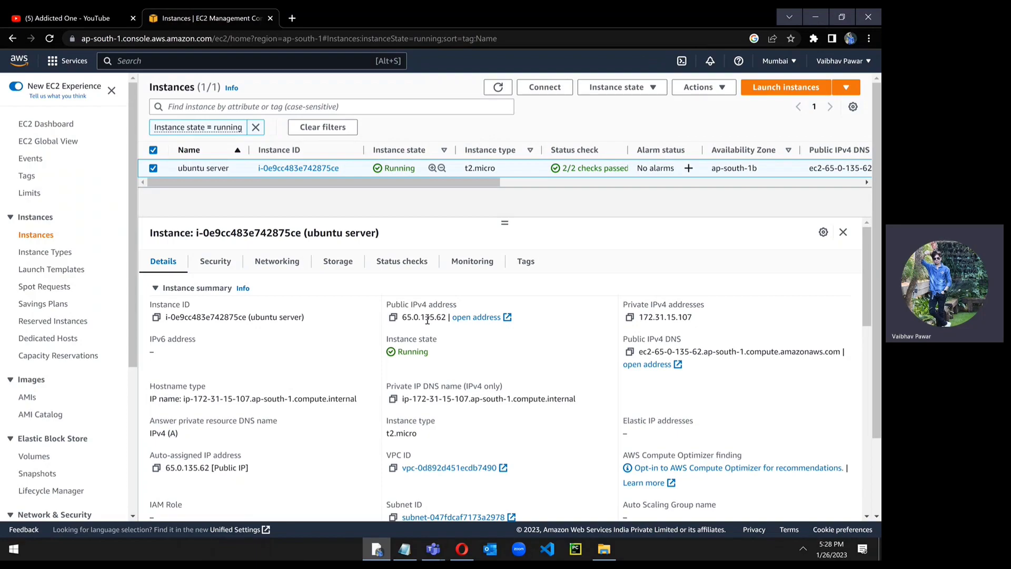
Step: Copy the ubuntu server's public IPv4 address and paste it on a new line below the notes in Notepad
click(393, 318)
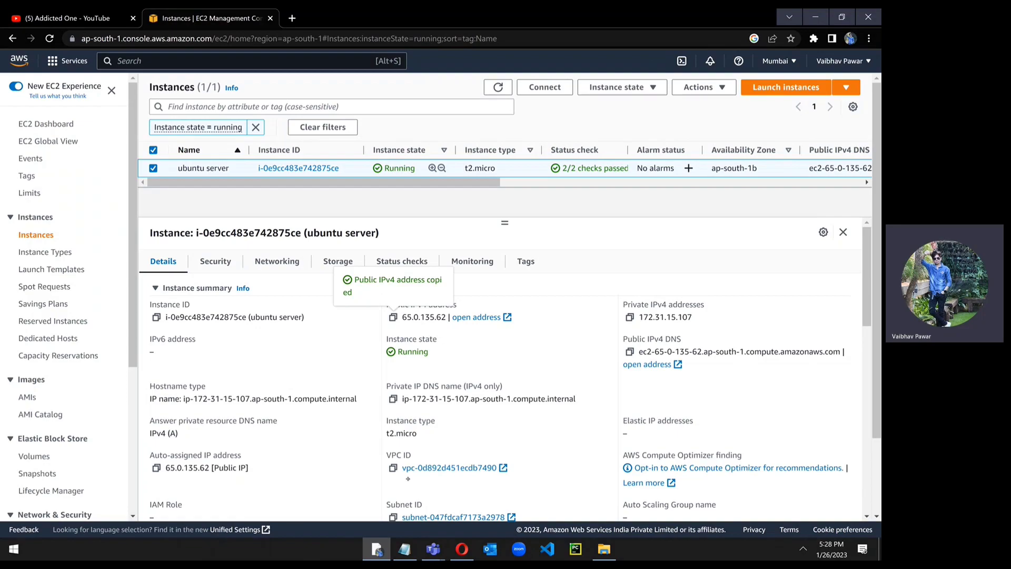
key(alt+Tab)
key(Return)
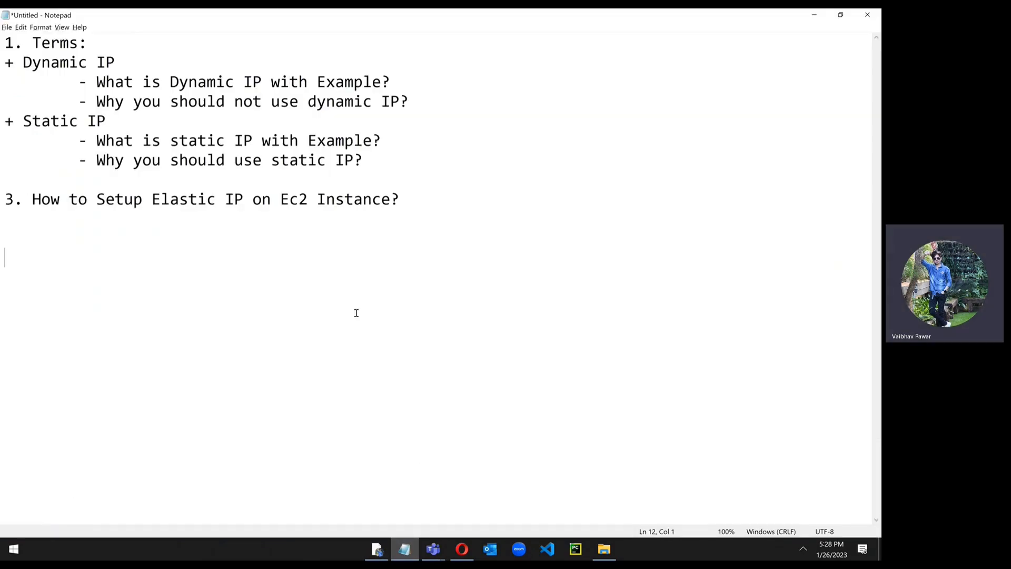
key(ctrl+v)
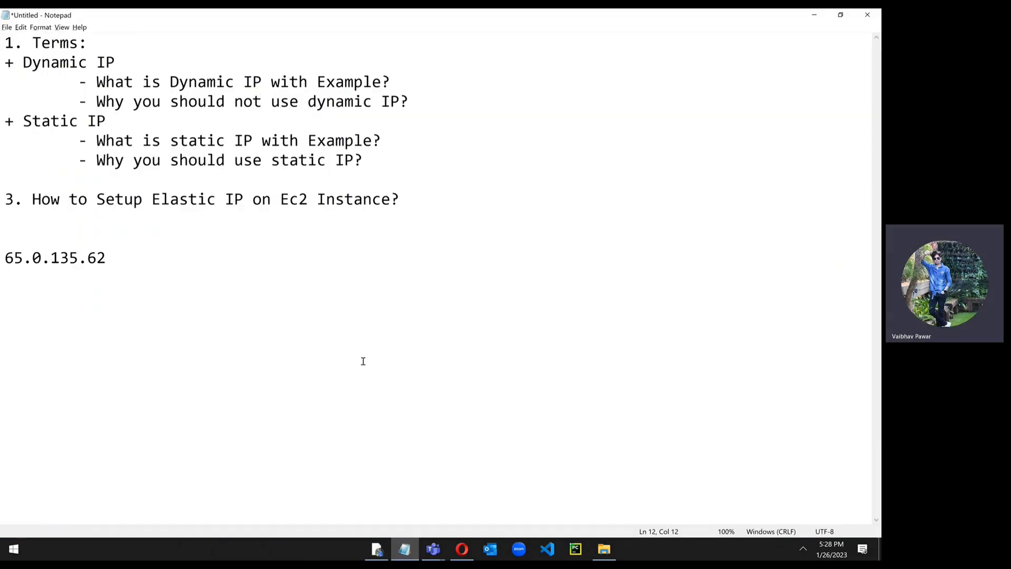
Step: Return to the EC2 console, stop the ubuntu server instance and refresh the instance list
key(alt+Tab)
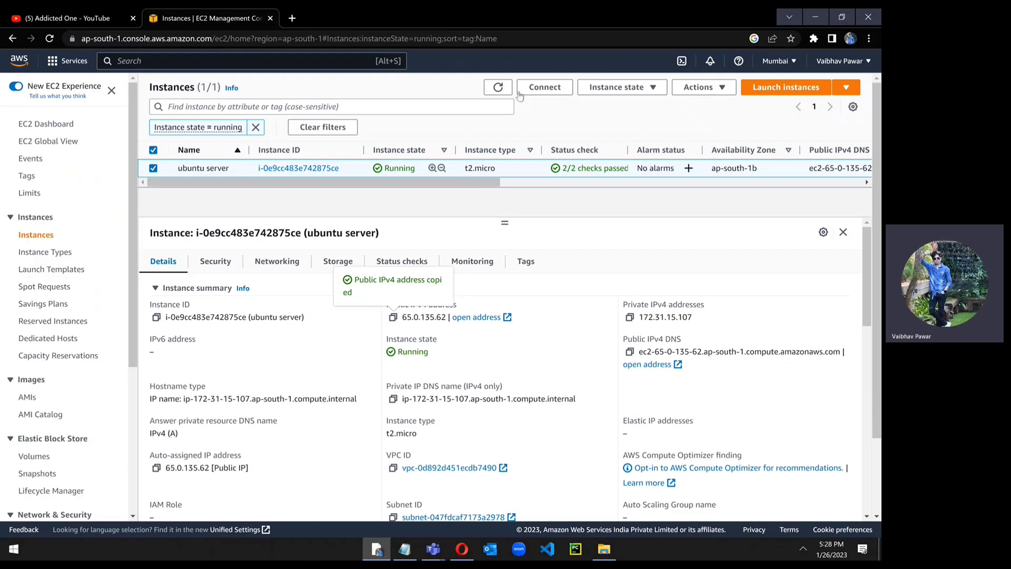
click(615, 88)
click(613, 105)
click(645, 351)
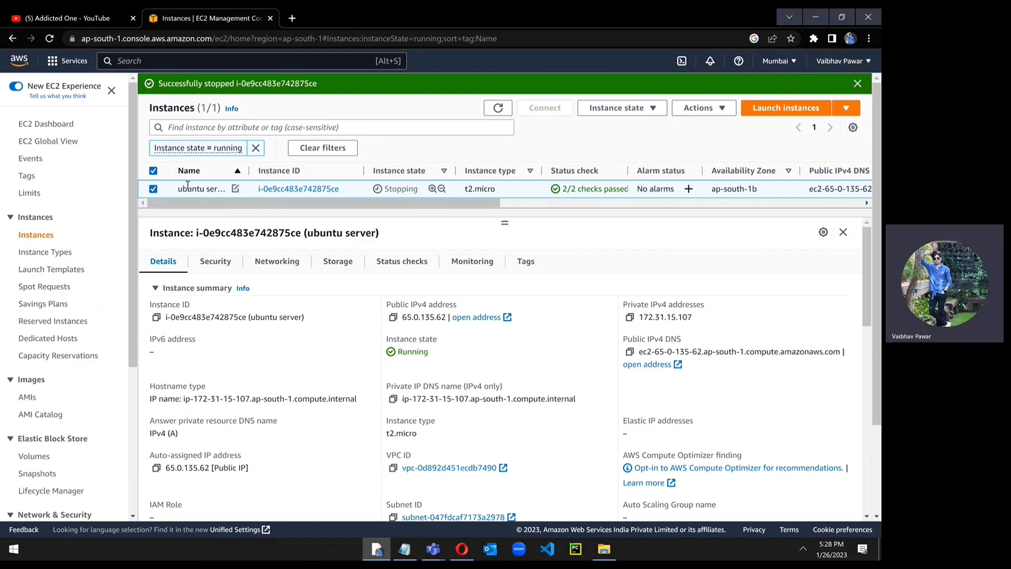
click(498, 108)
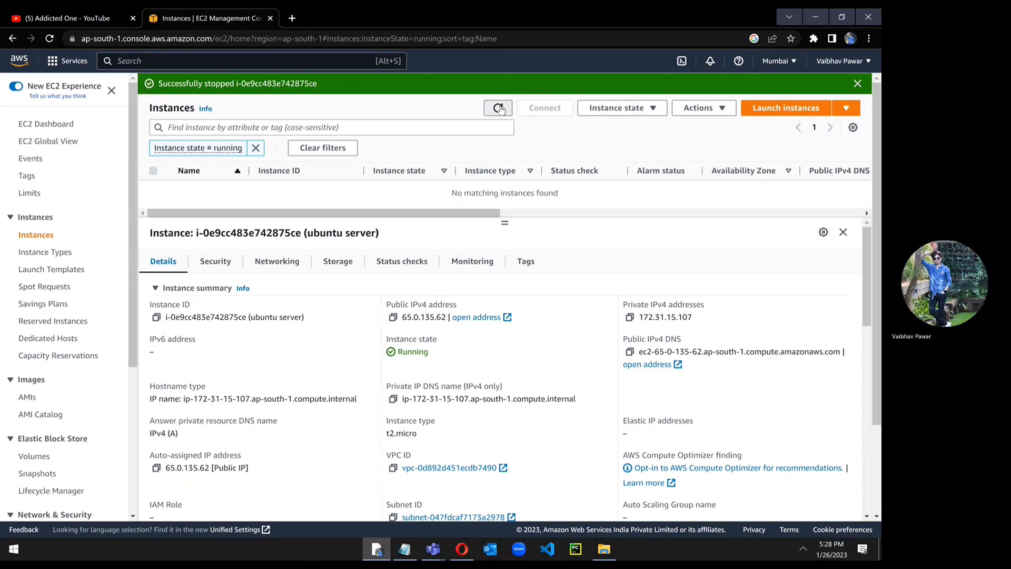
Step: Remove the running-state filter, start the stopped ubuntu server instance and refresh the list to update its state
click(256, 148)
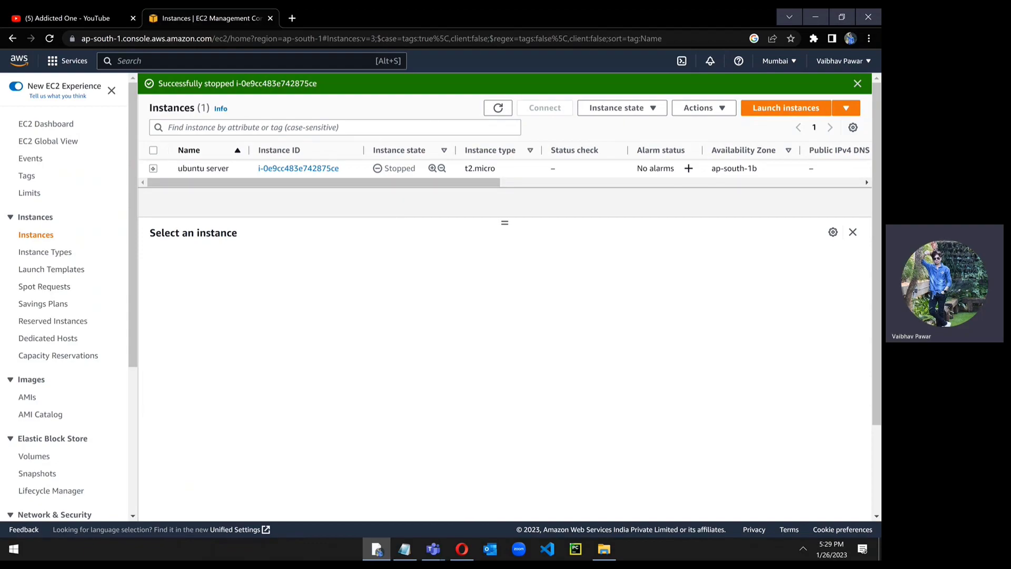
click(152, 167)
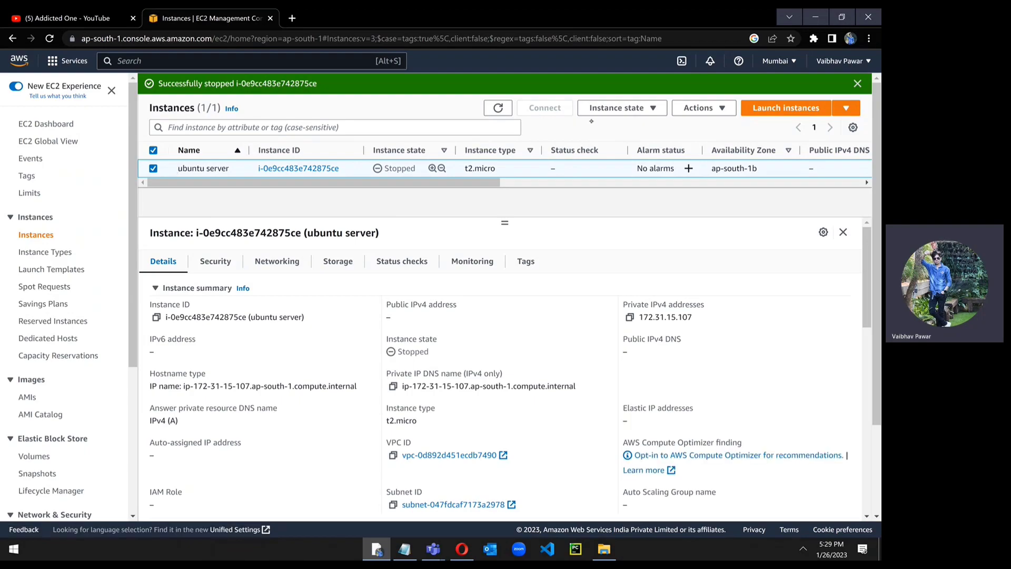
click(621, 105)
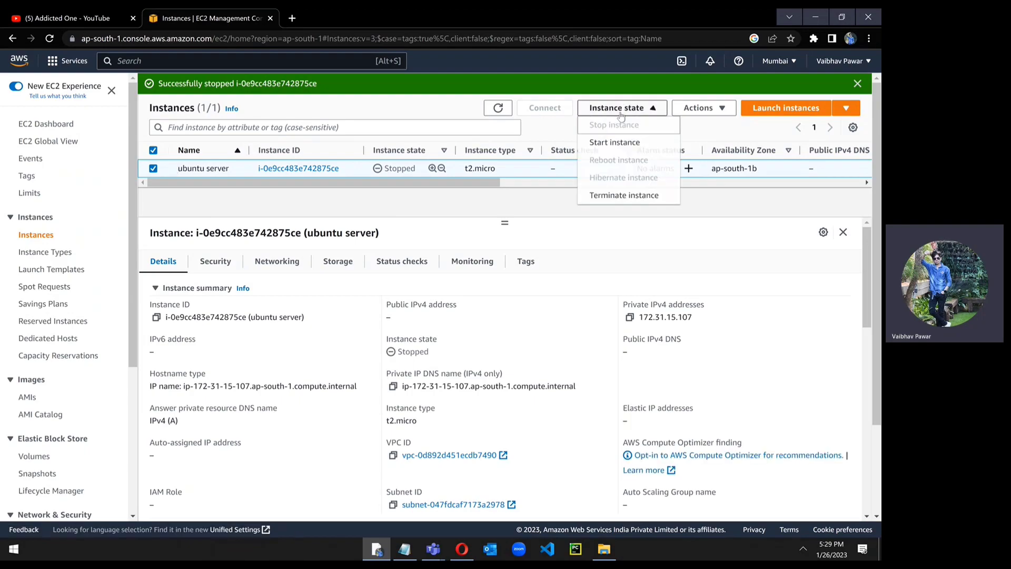
click(594, 138)
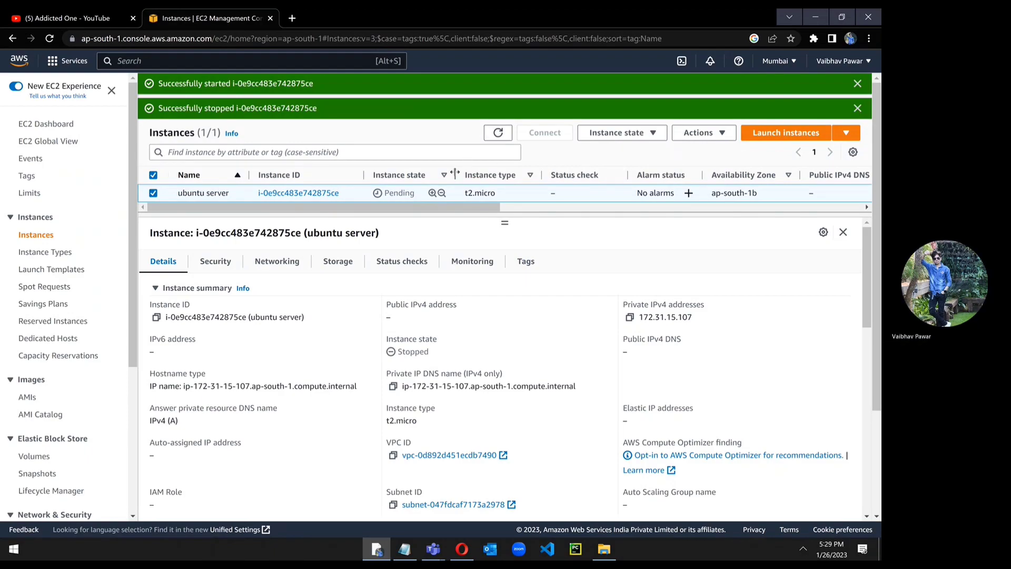
click(491, 132)
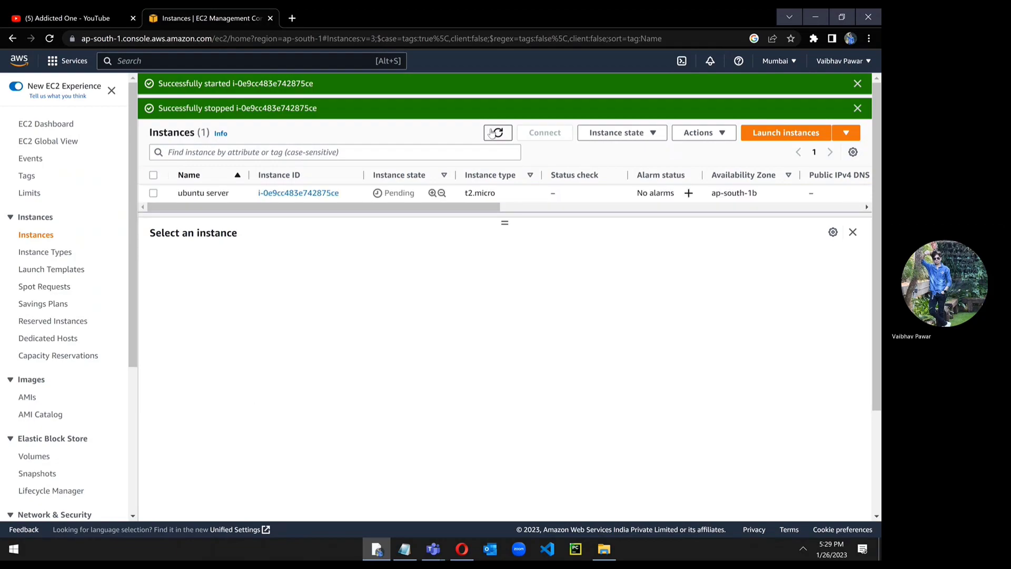
click(491, 130)
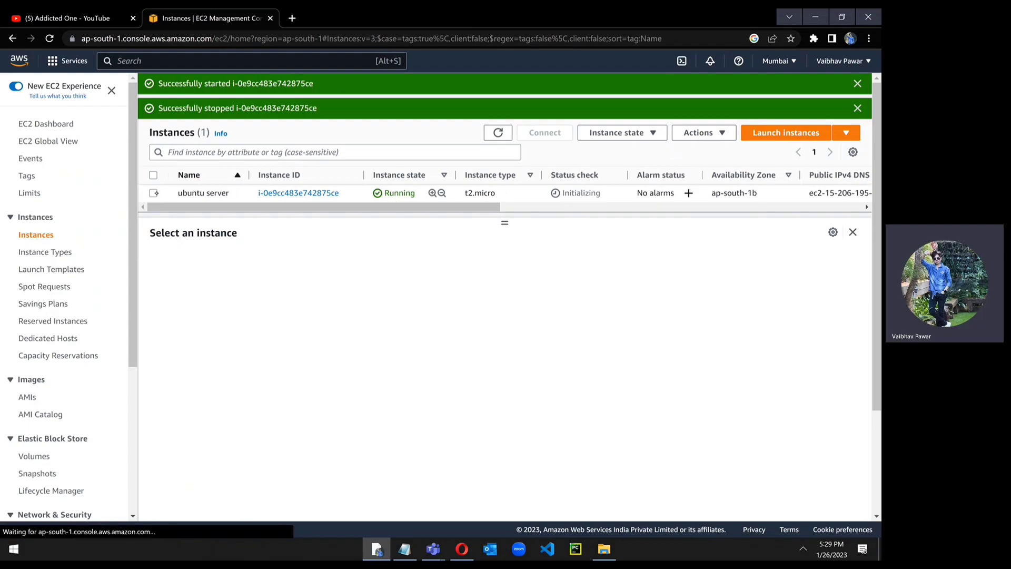
Step: Copy the restarted ubuntu server's public IPv4 address and paste it into Notepad beneath the first recorded address
click(153, 193)
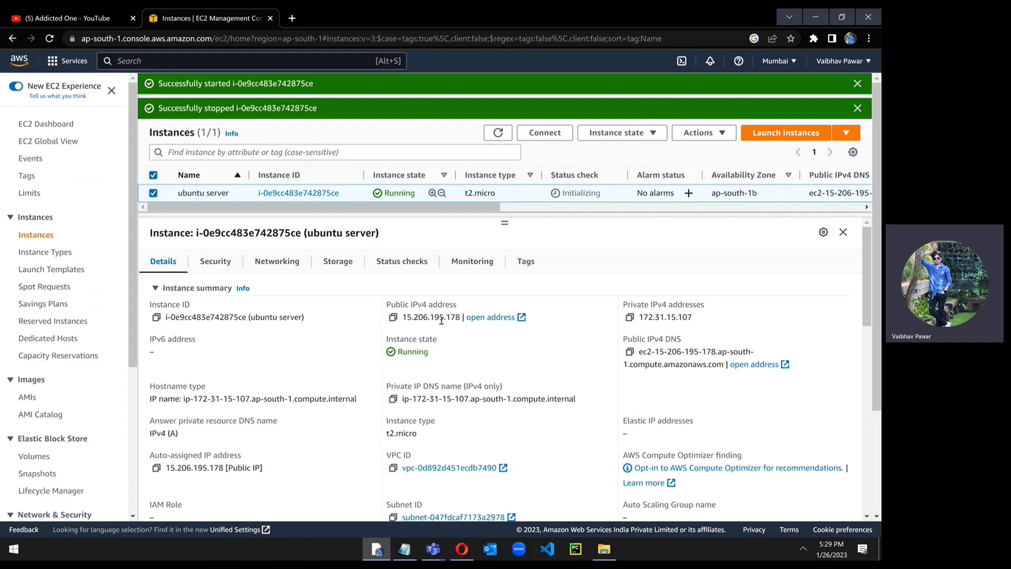
click(393, 318)
key(alt+Tab)
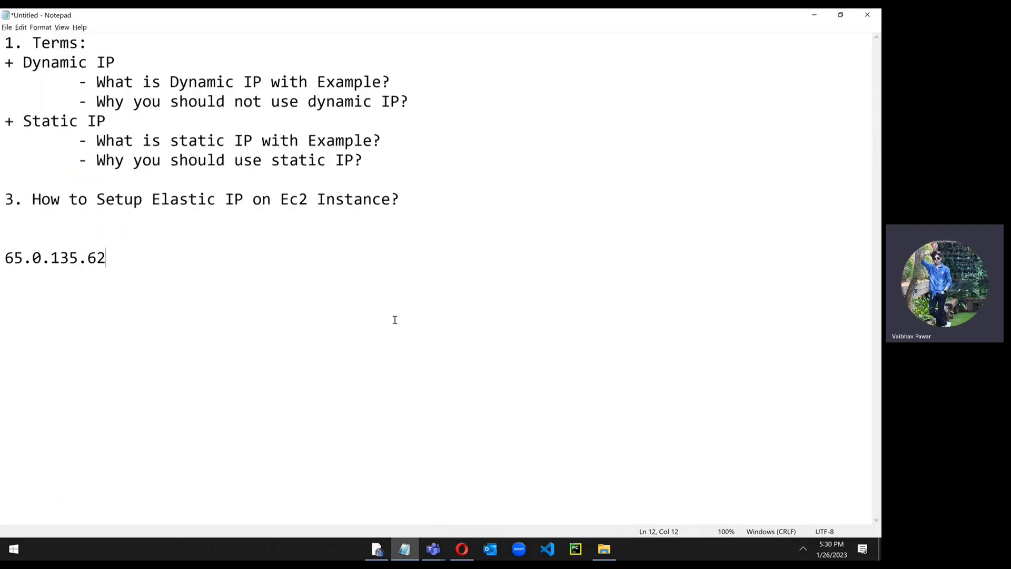
click(282, 277)
key(ctrl+v)
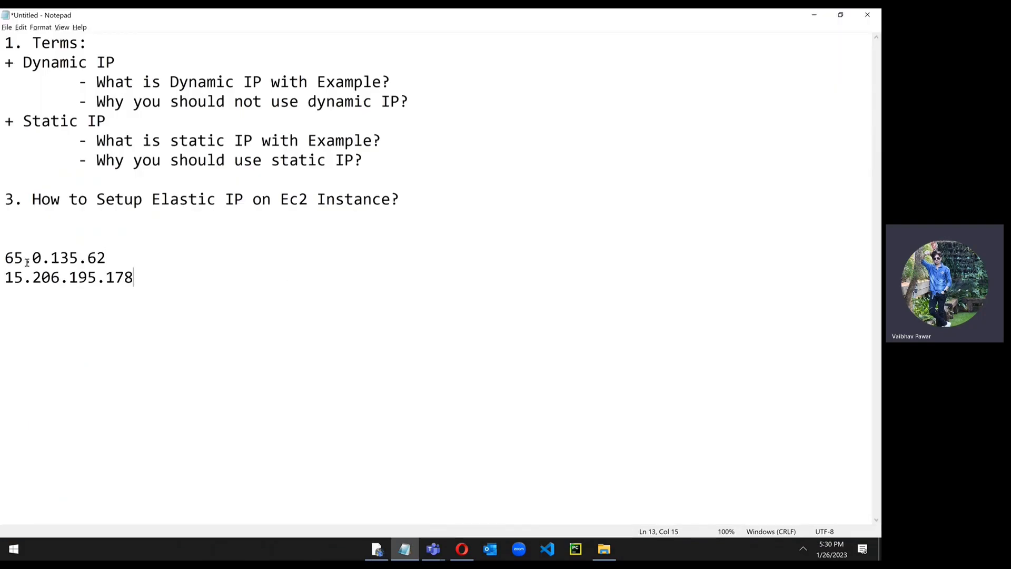
Step: Highlight the two recorded IP addresses one after the other to compare them
click(105, 257)
drag(106, 257, 2, 261)
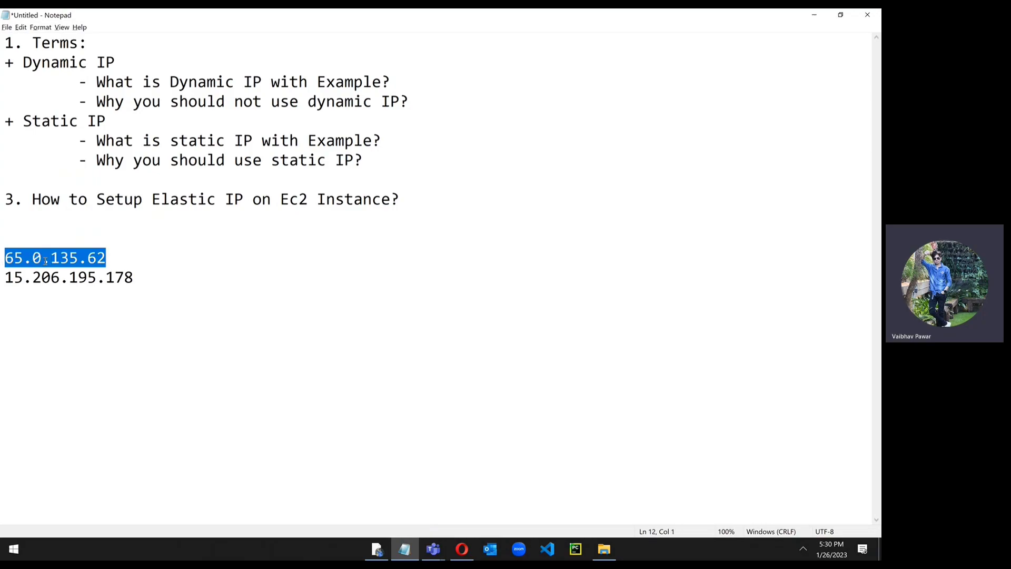
click(13, 280)
drag(6, 282, 113, 288)
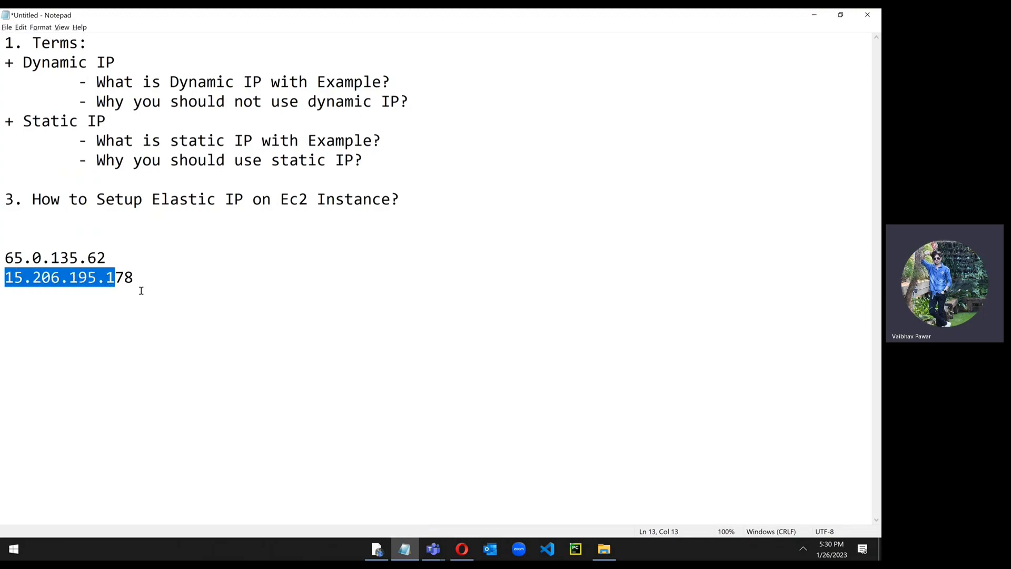
click(147, 290)
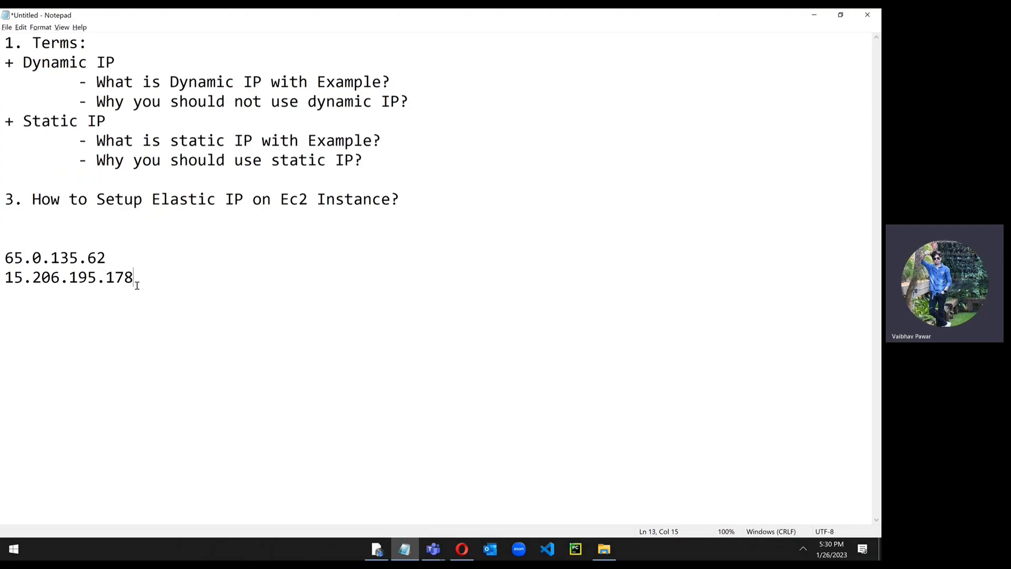
click(171, 298)
Step: Copy the first recorded address, 65.0.135.62, to a separate line a few rows below the two addresses
drag(112, 257, 1, 256)
click(226, 316)
key(Return)
key(Return)
key(ctrl+v)
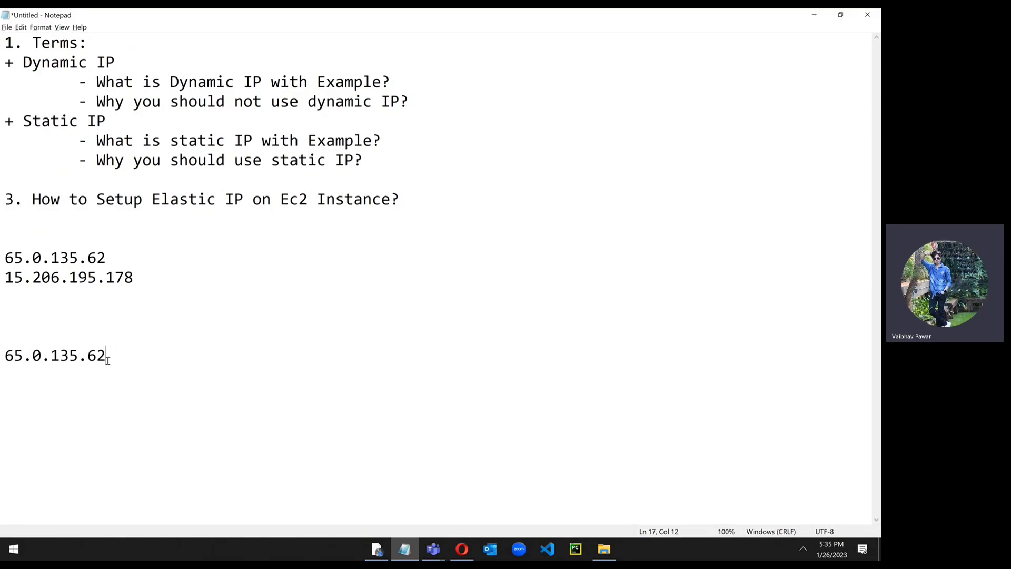
Step: Switch to the EC2 console and examine the Elastic IP addresses entry in the ubuntu server's details
key(alt+Tab)
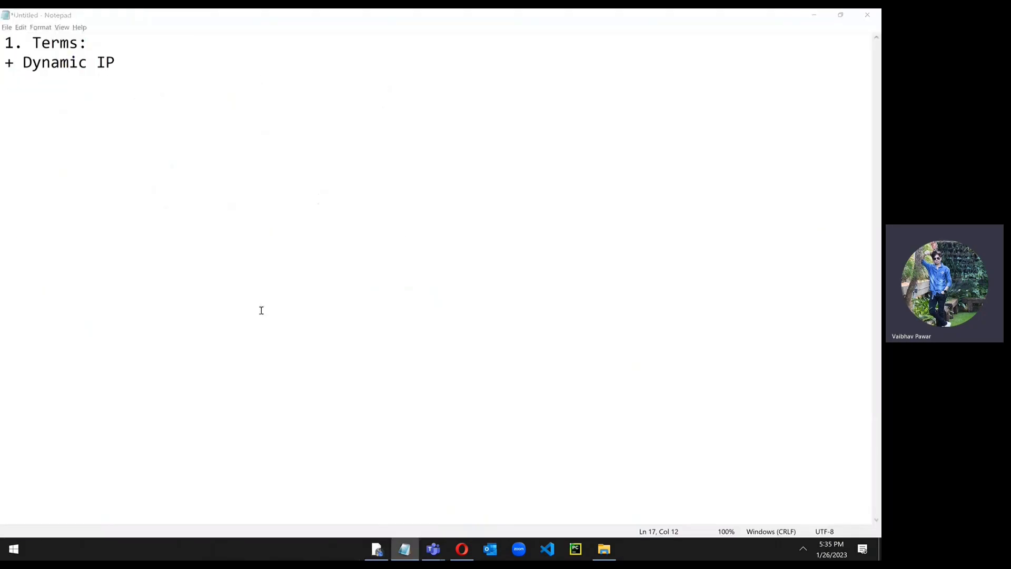
key(alt+Tab)
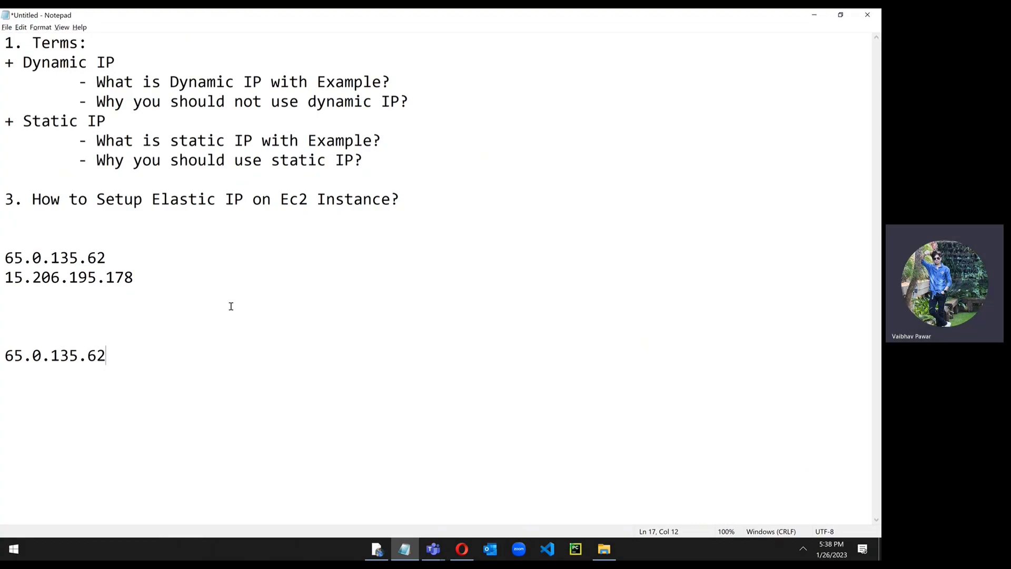
key(alt+Tab)
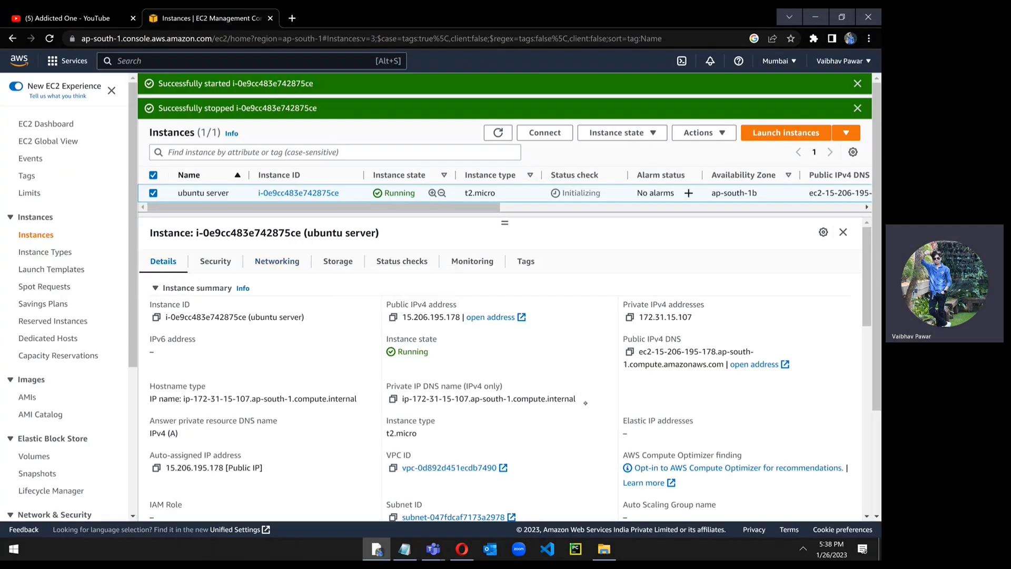
drag(637, 429, 622, 424)
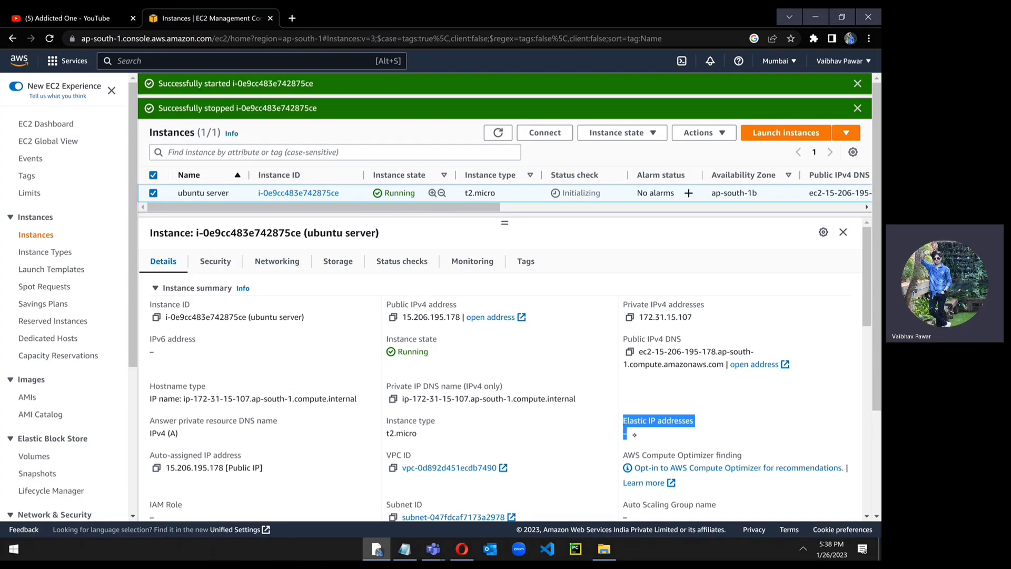
click(637, 437)
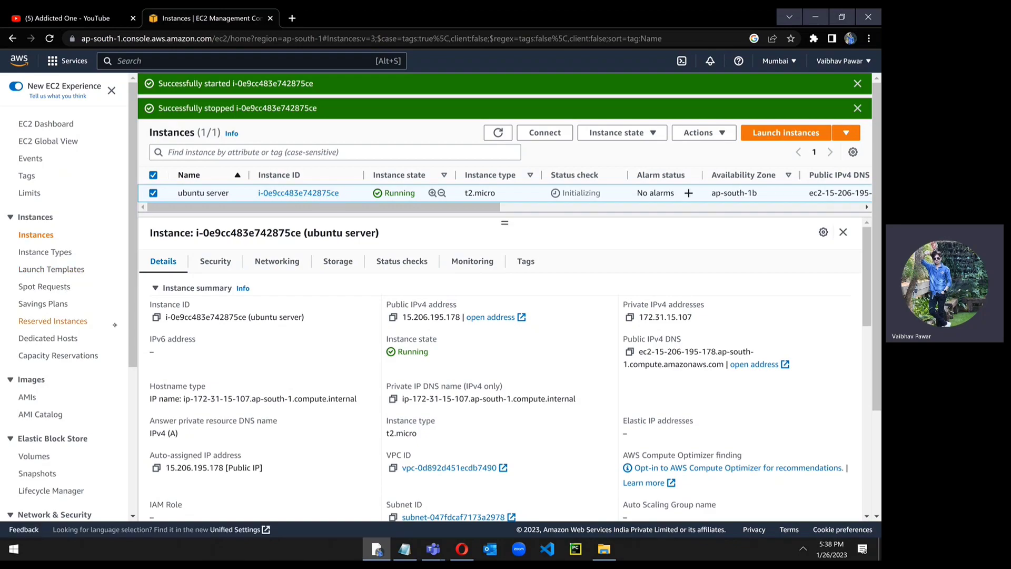
Step: Open the Elastic IPs page from Network & Security in a new browser tab and switch to it
drag(133, 344, 140, 455)
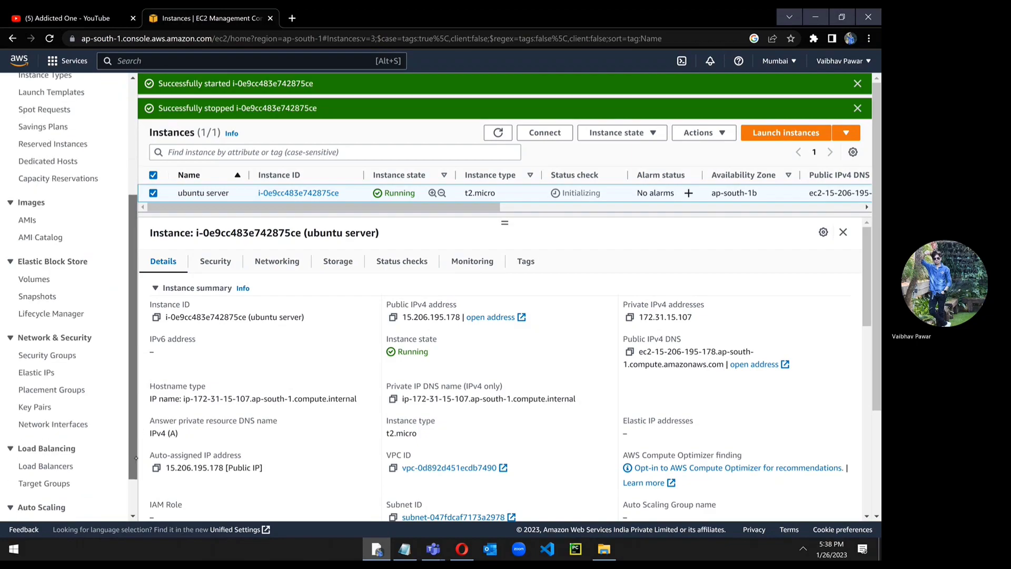
right_click(30, 375)
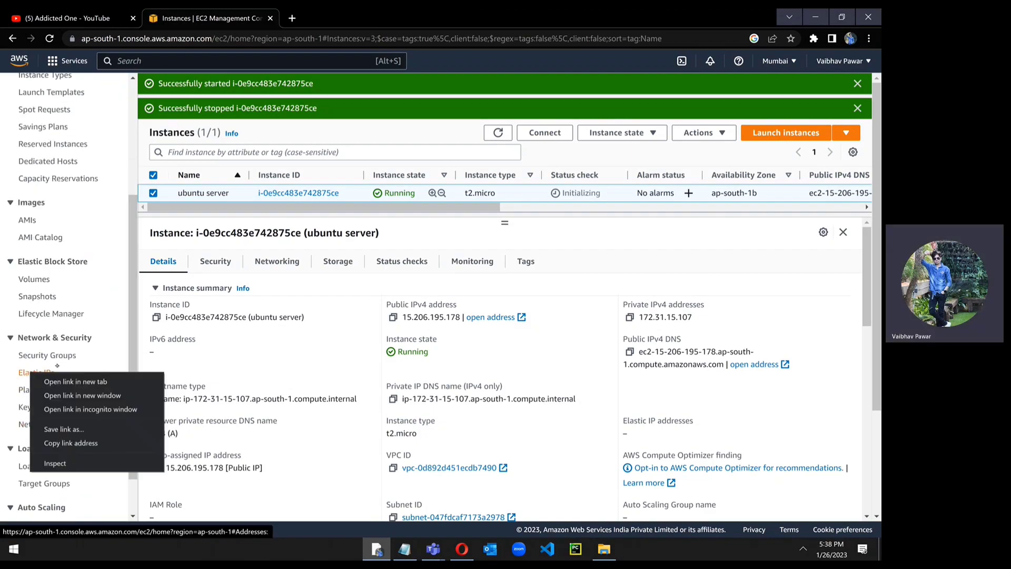
click(58, 380)
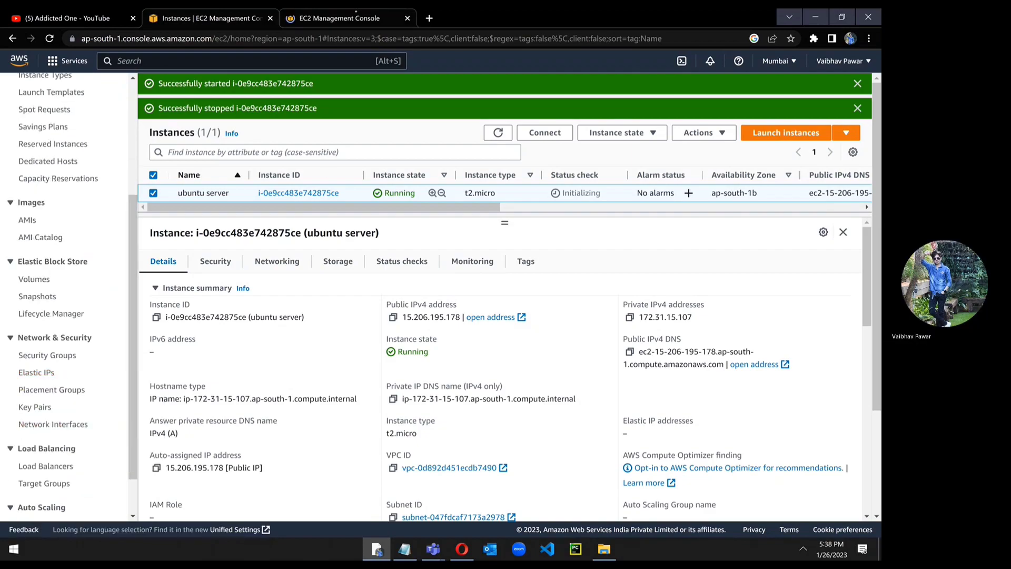
key(ctrl+Tab)
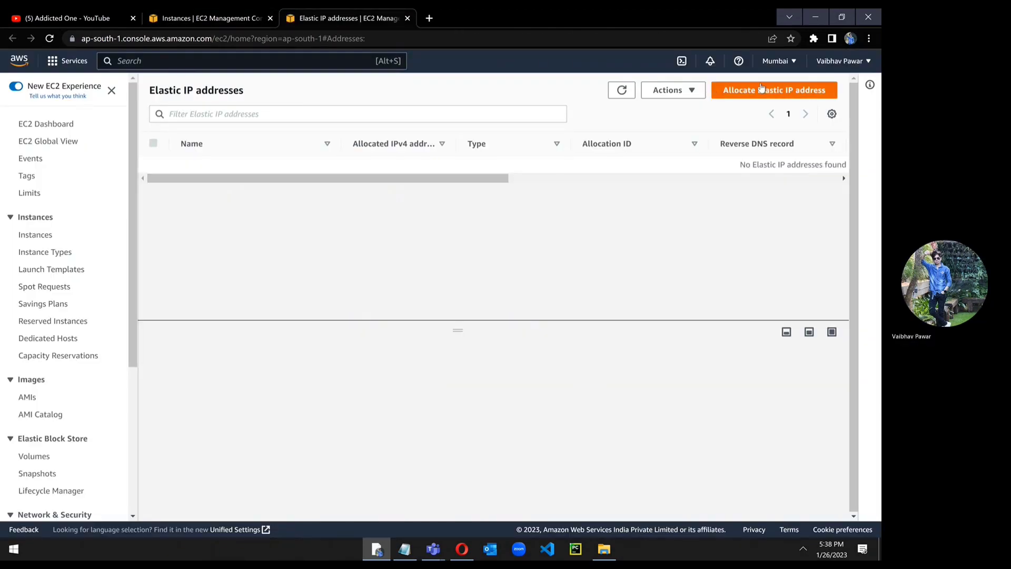
Step: Allocate an Elastic IP address in ap-south-1 from Amazon's pool of IPv4 addresses and leave it selected in the list
click(715, 91)
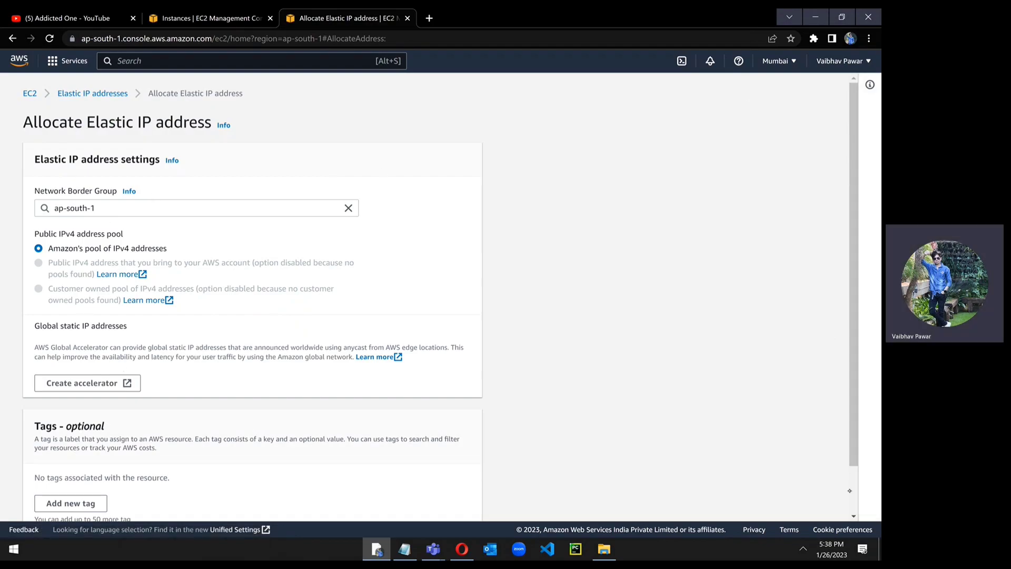
scroll(849, 490, down, 2)
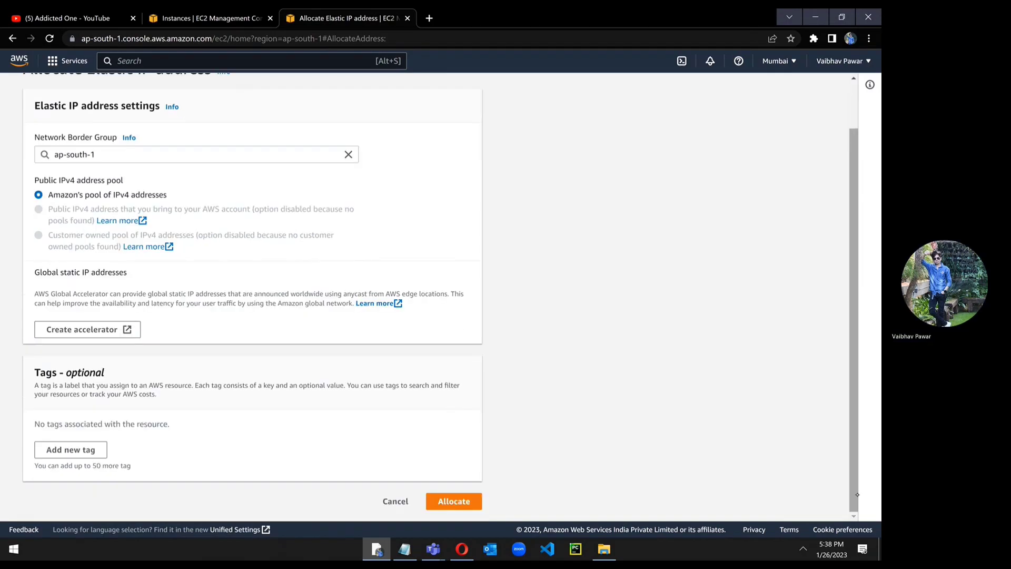
click(452, 501)
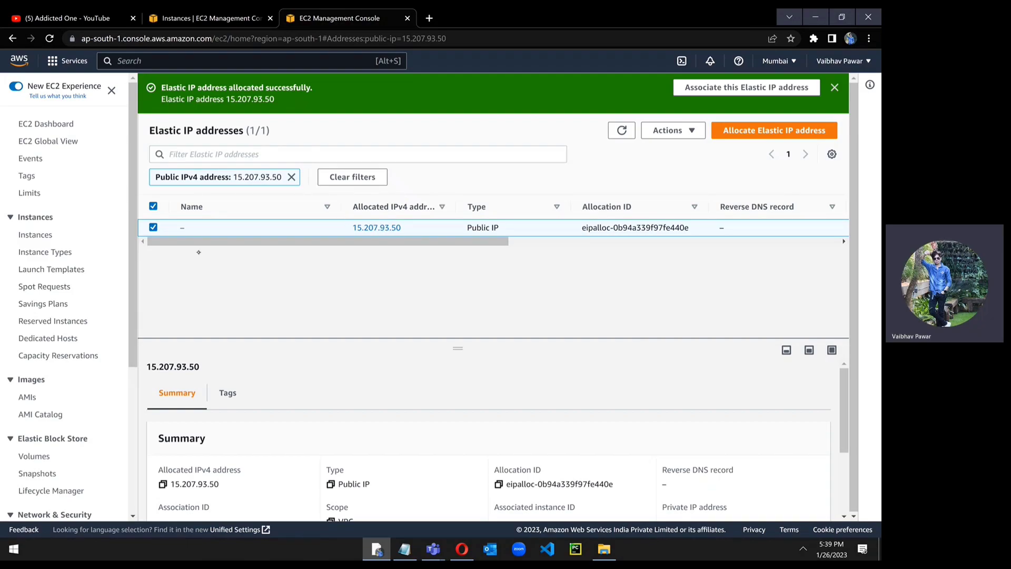
click(153, 227)
click(152, 227)
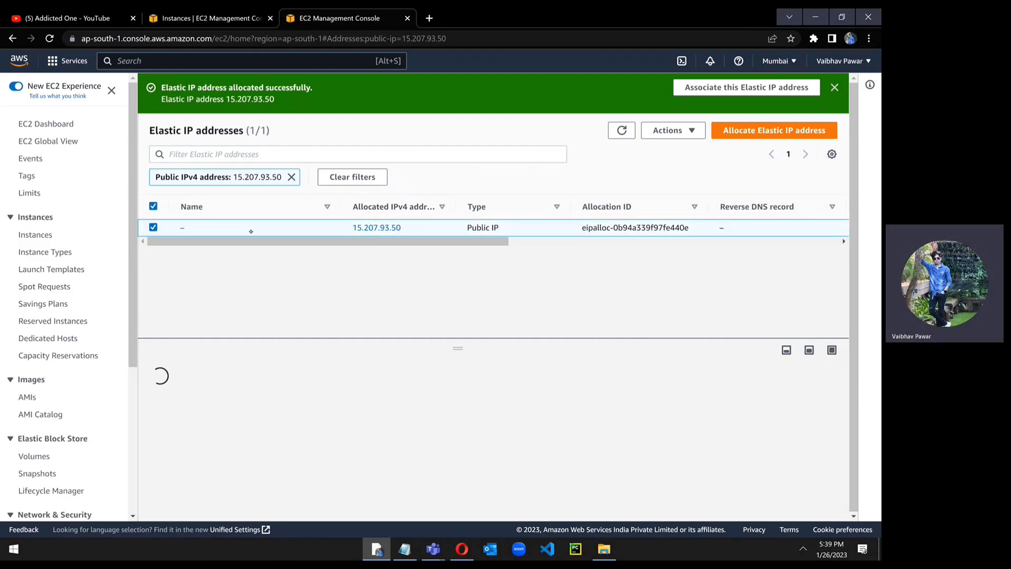
Step: Start associating the allocated Elastic IP address with a resource of type Instance, choosing the ubuntu server instance
click(685, 135)
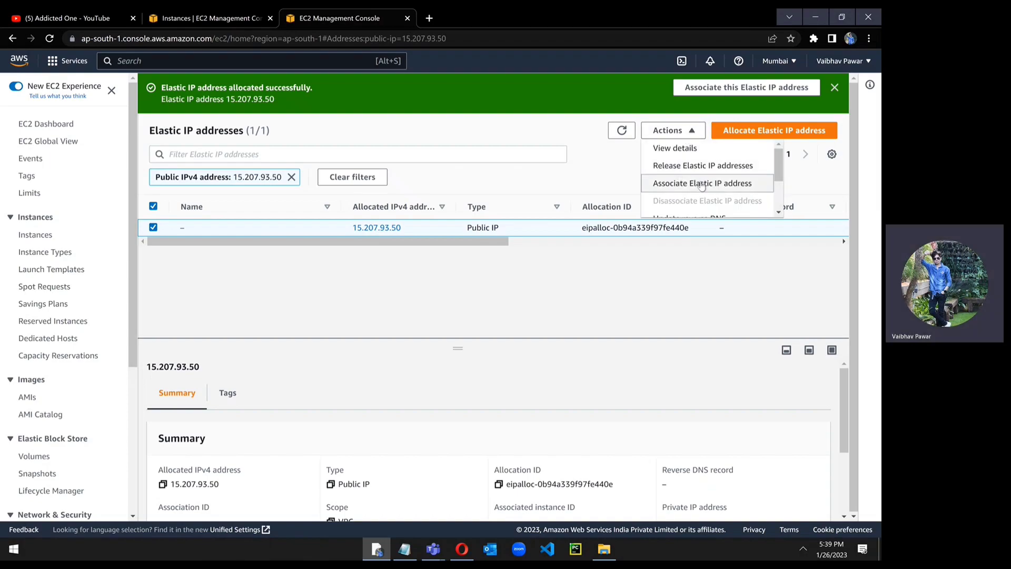
click(763, 188)
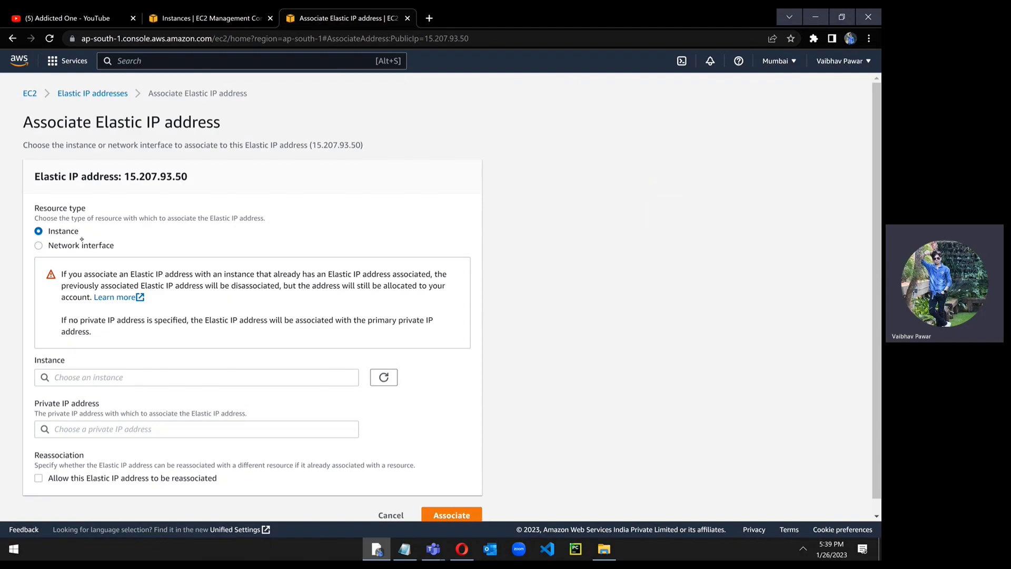
scroll(82, 239, down, 1)
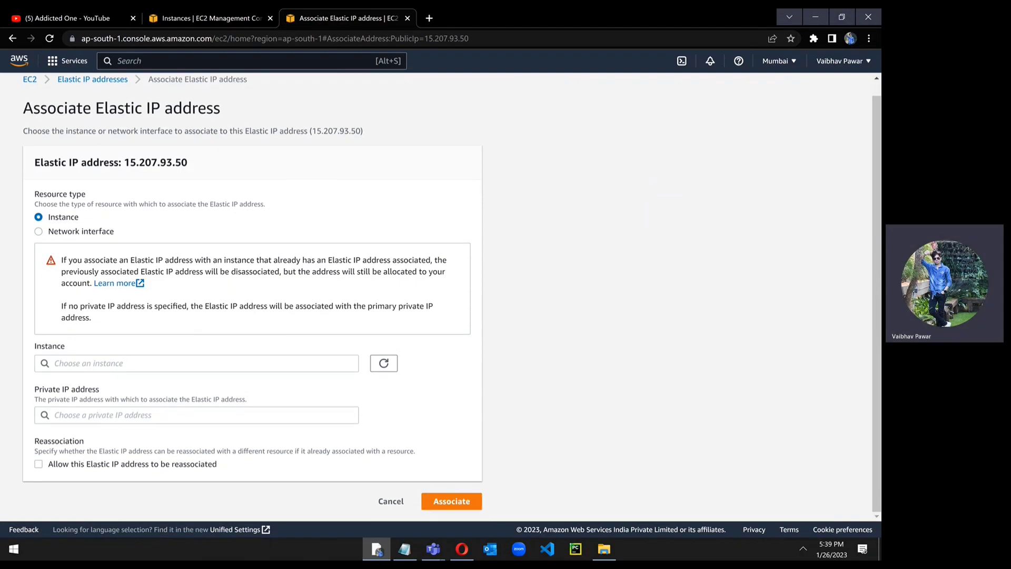
click(197, 363)
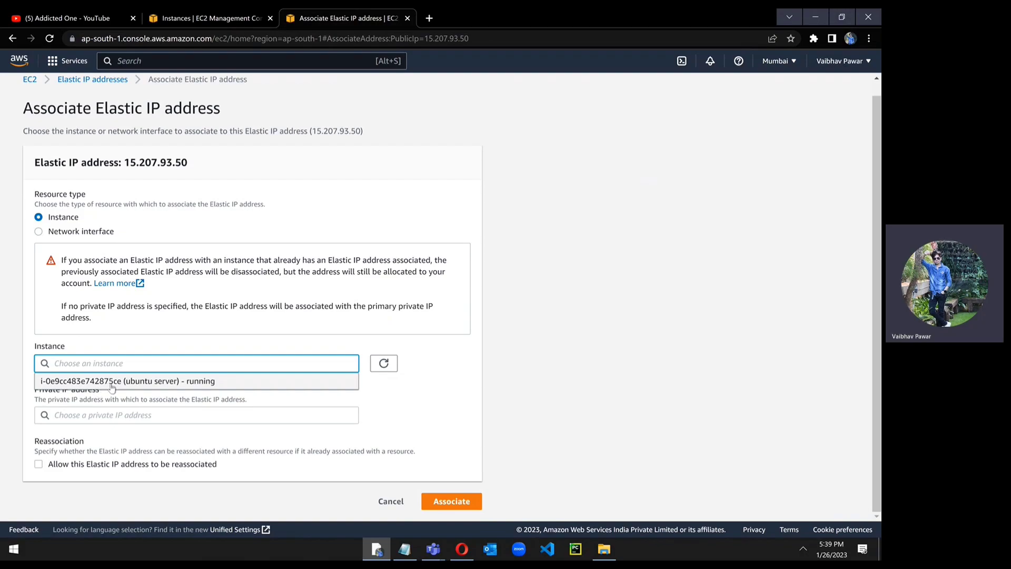
click(157, 381)
Step: Choose the ubuntu server's private IP address 172.31.15.107 and associate the Elastic IP with it, leaving reassociation disallowed
click(144, 422)
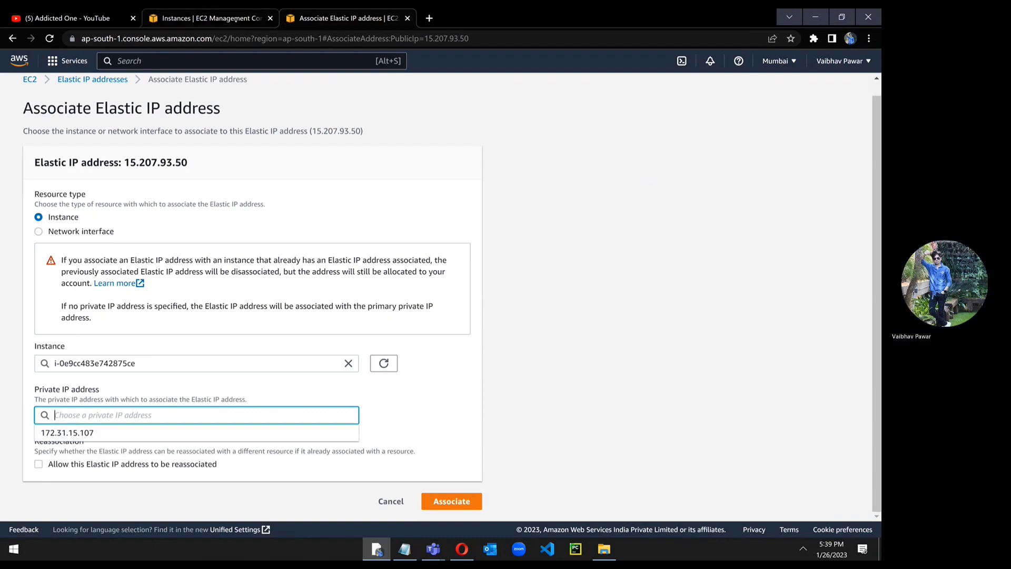
click(232, 19)
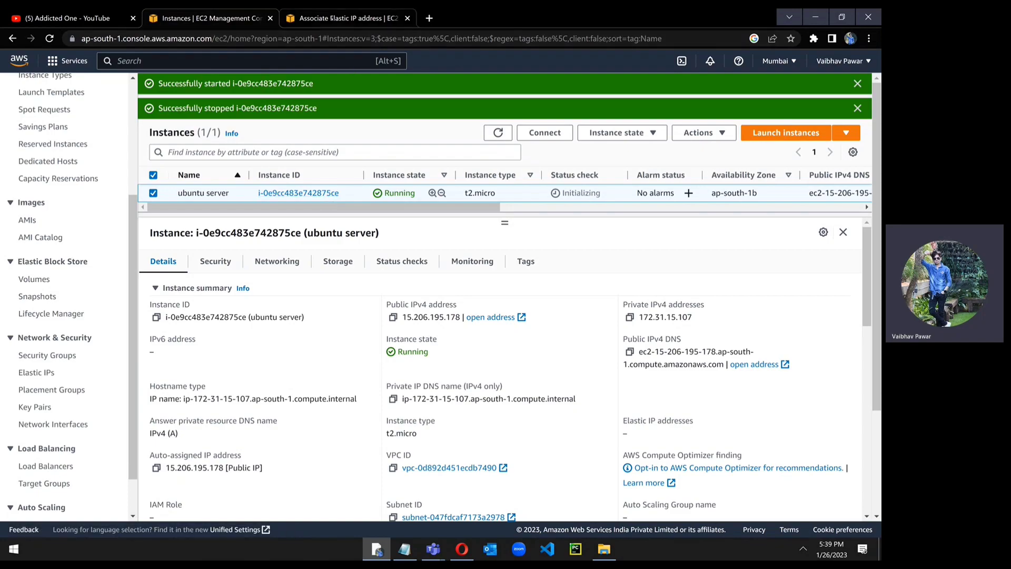
click(345, 18)
click(95, 432)
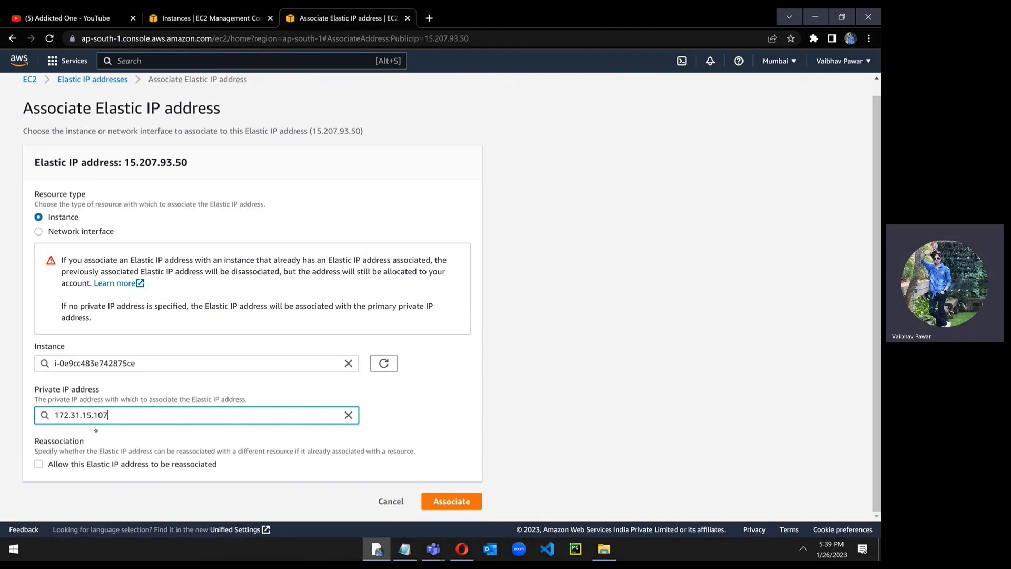
click(609, 369)
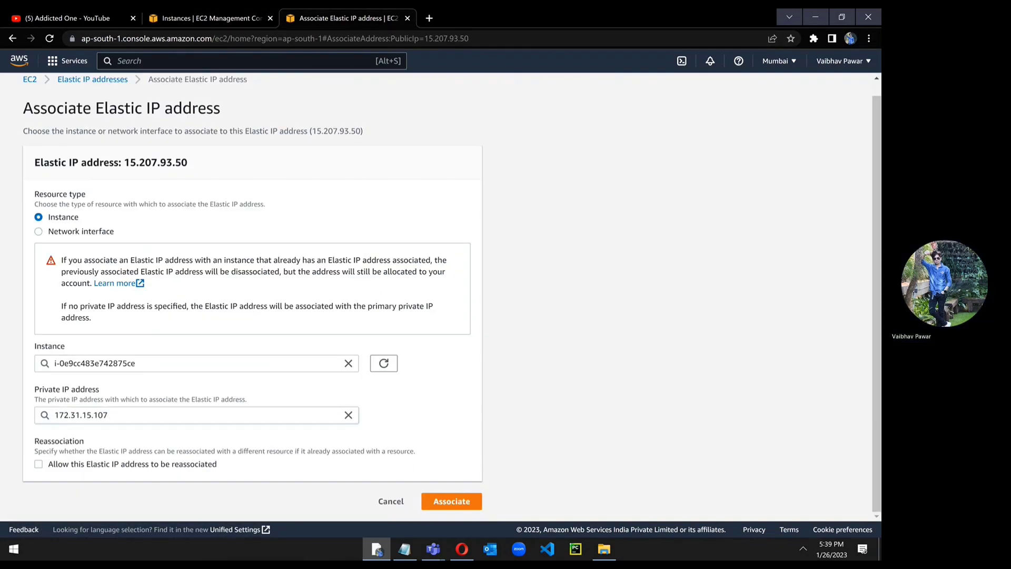
click(452, 501)
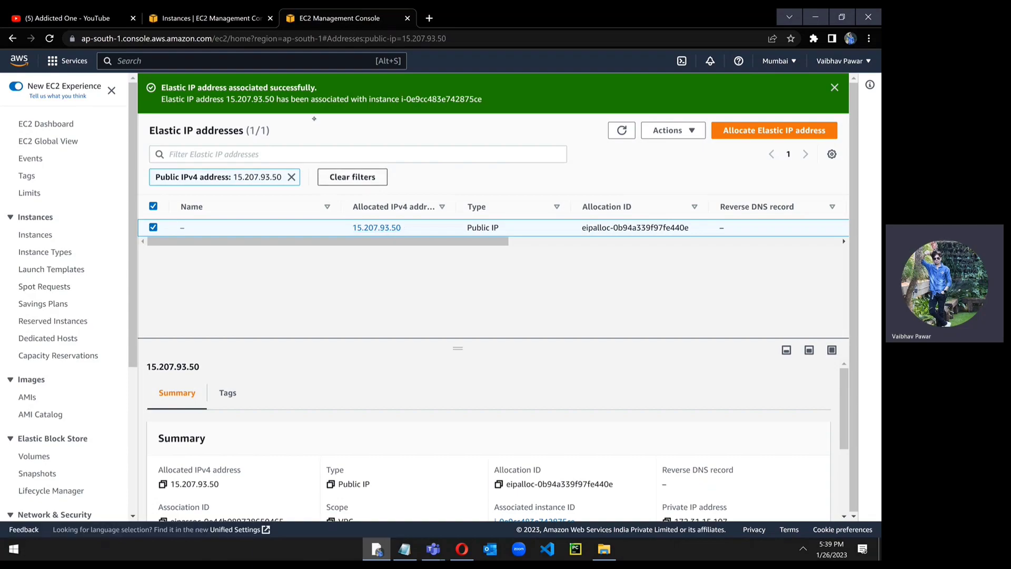
Step: Refresh the EC2 instances list and examine the ubuntu server's public IPv4 and Elastic IP addresses
click(226, 19)
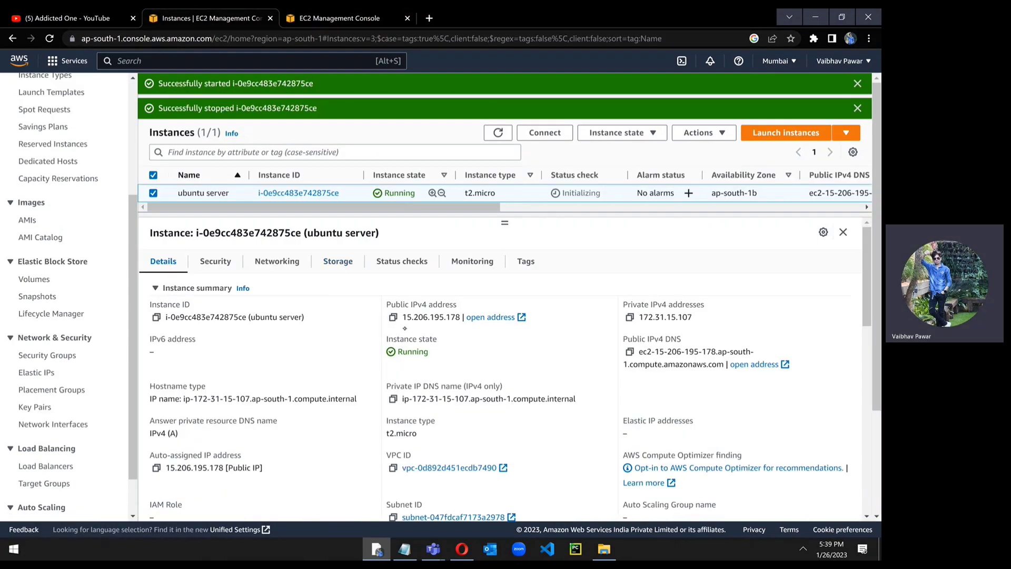
click(333, 12)
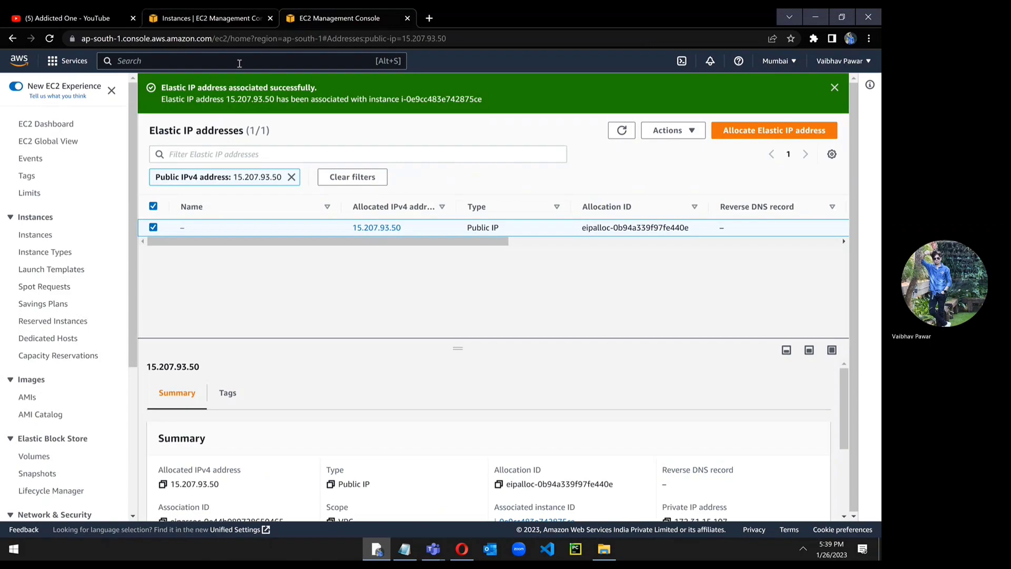
click(210, 18)
click(498, 134)
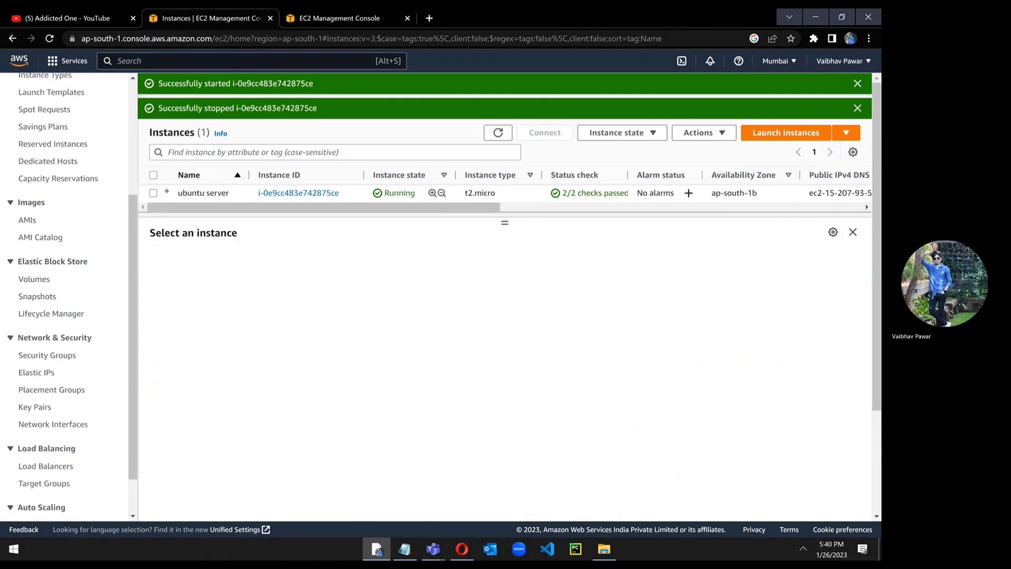
click(158, 192)
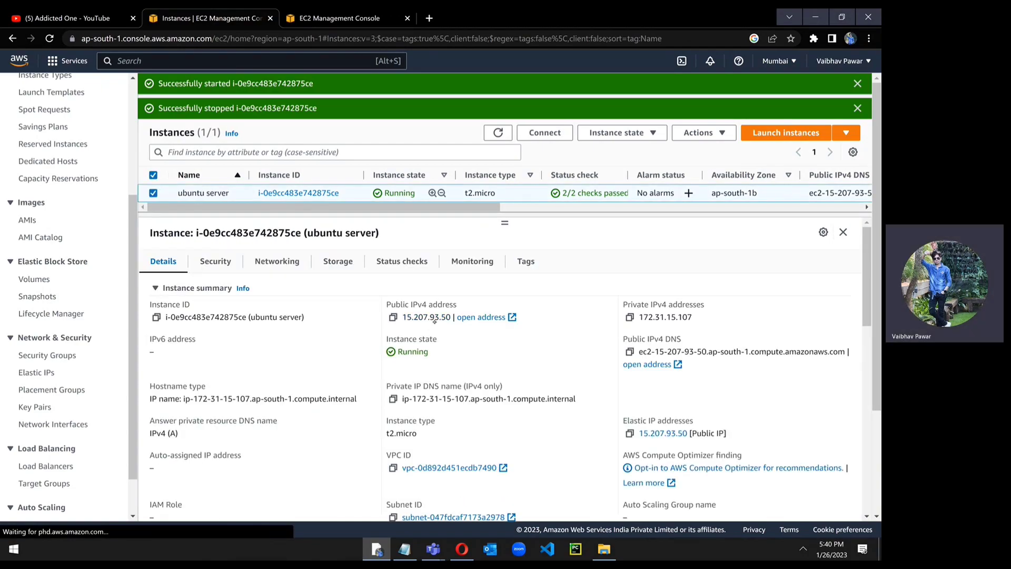
Step: Copy the allocated Elastic IP address and paste it into the Windows Run box to compare it with the instance's public IPv4 address
click(331, 18)
drag(419, 225, 349, 227)
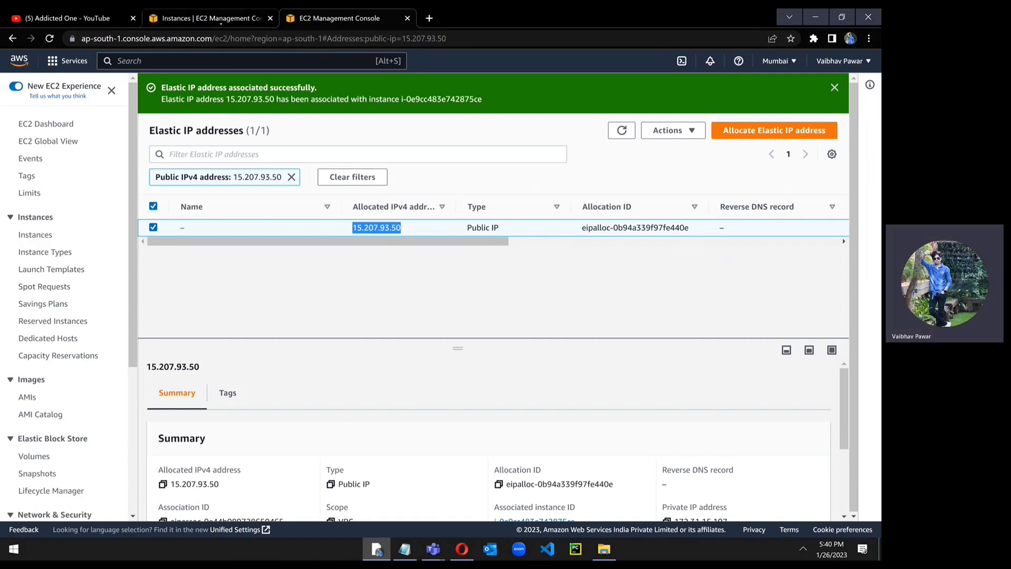
key(ctrl+c)
key(ctrl+shift+Tab)
key(super+r)
key(ctrl+v)
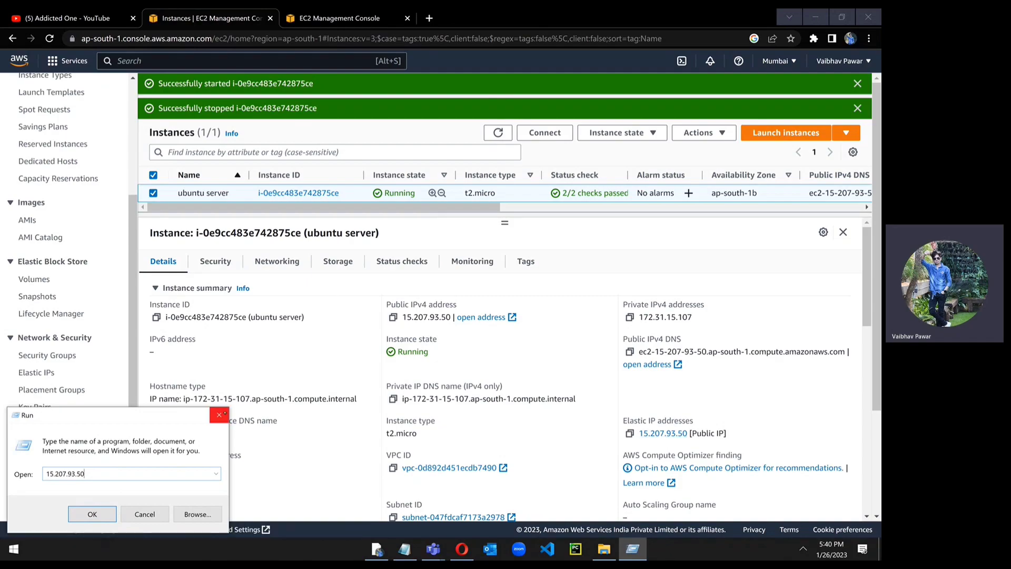
click(220, 415)
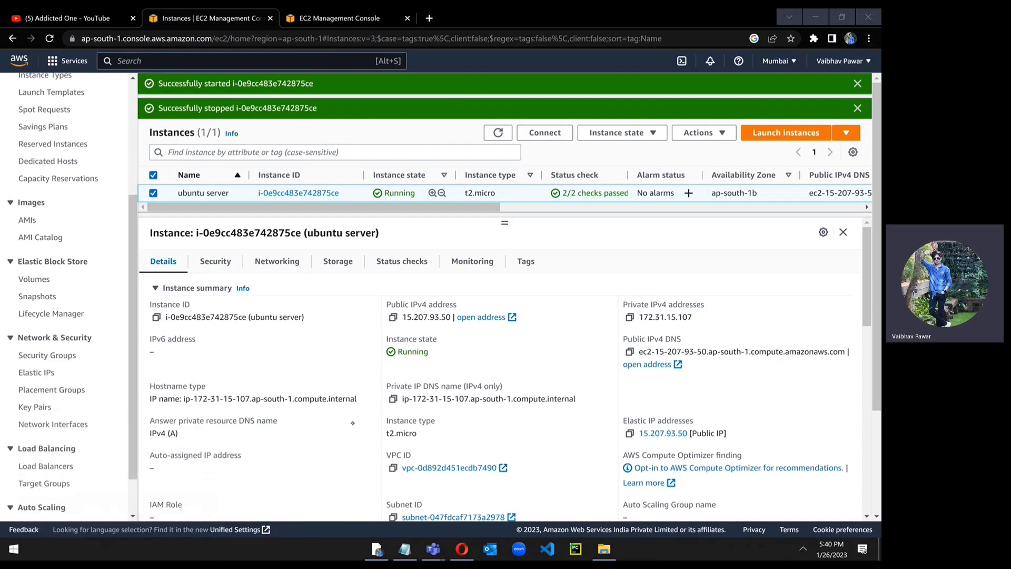
key(super+r)
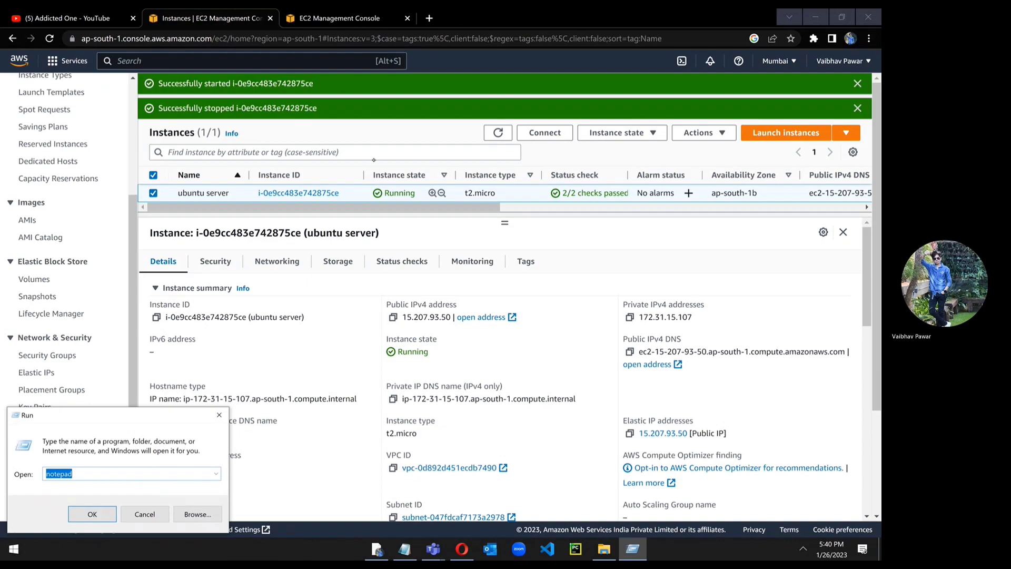
Step: Stop the ubuntu server instance, enlarge the instance list area, and refresh the list until the instance has stopped
click(616, 132)
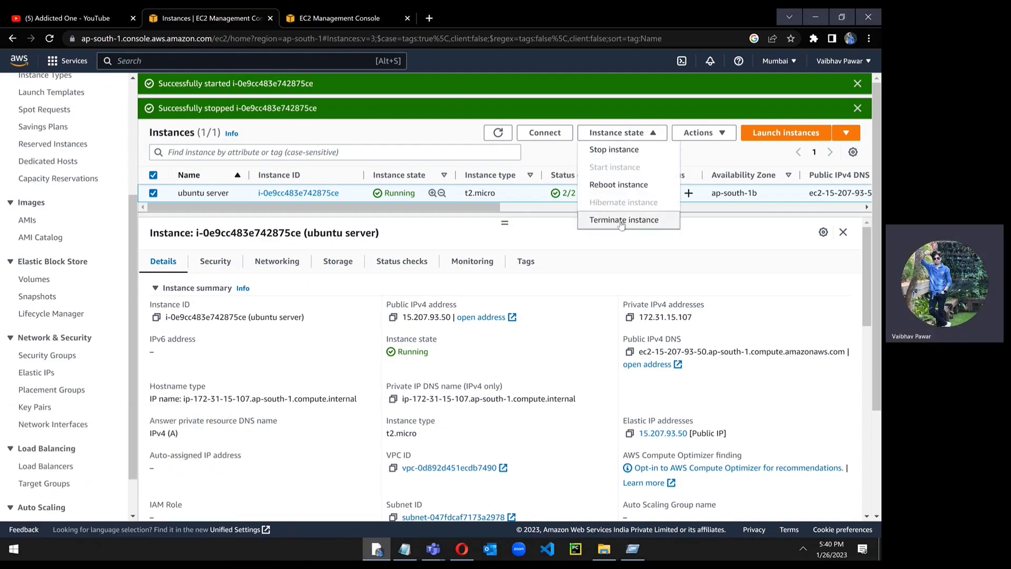
click(646, 152)
click(648, 350)
click(495, 160)
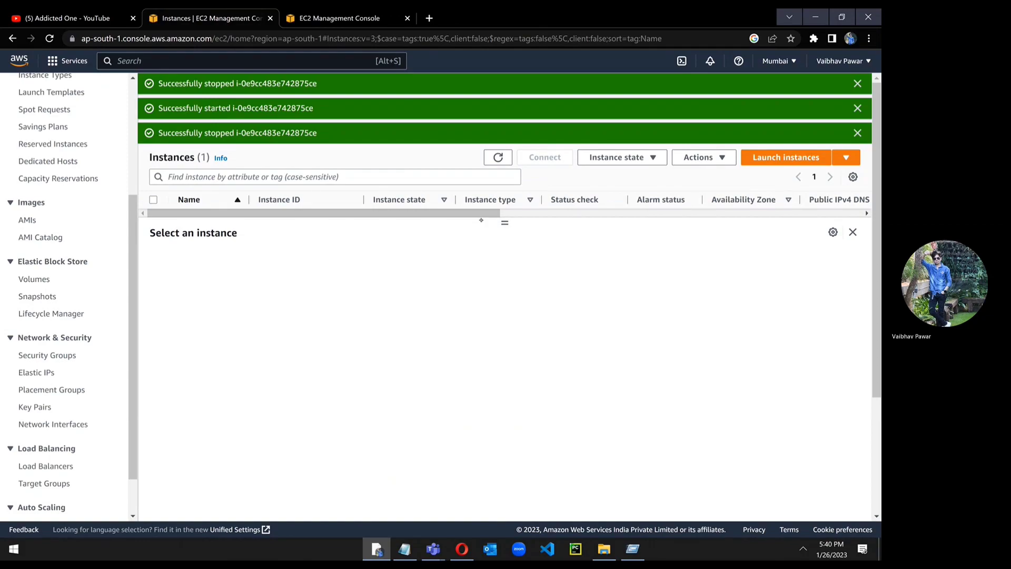
drag(504, 222, 515, 316)
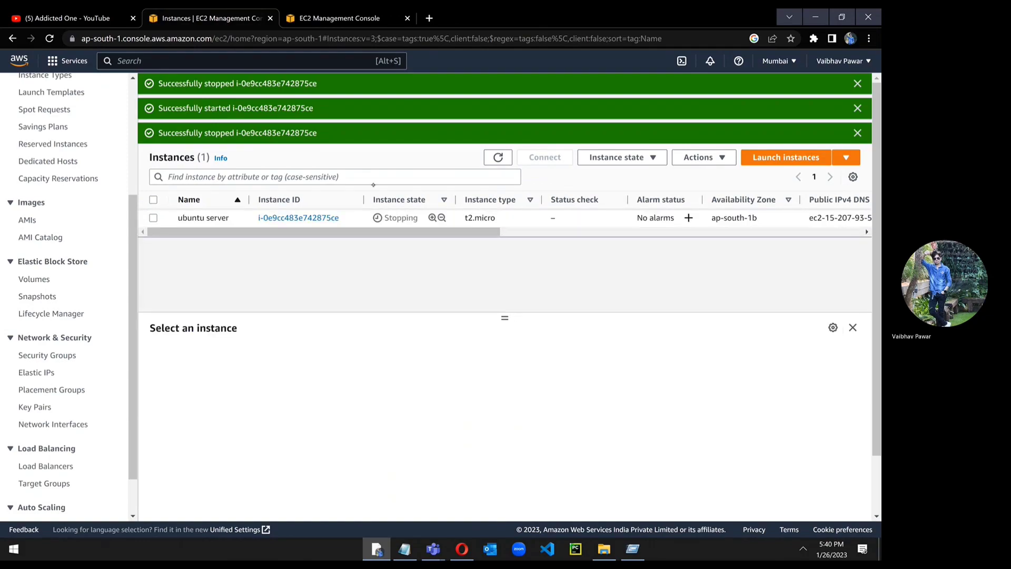
click(498, 156)
click(498, 87)
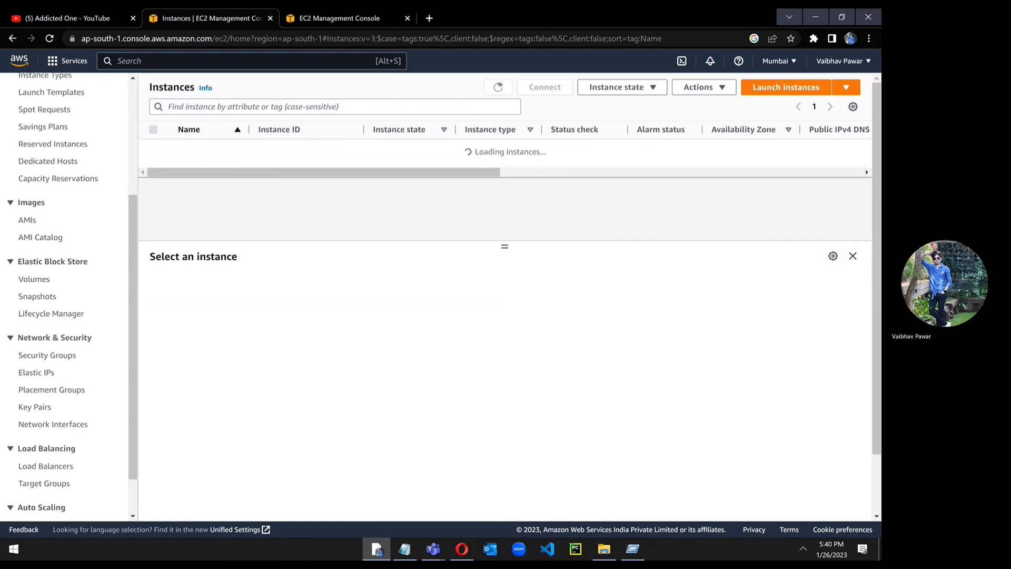
click(498, 88)
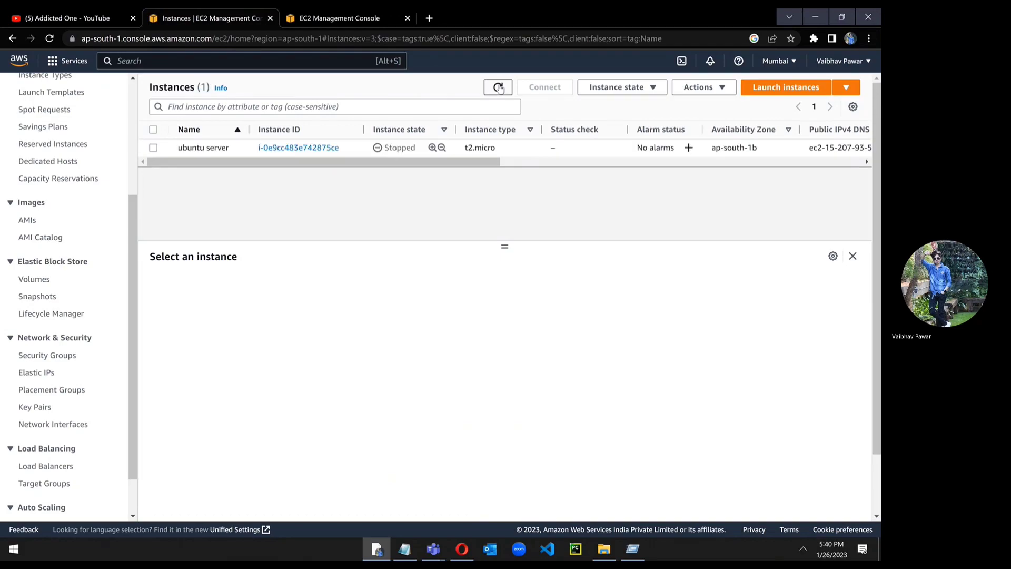
Step: Start the stopped ubuntu server instance again and refresh the instances list
click(153, 147)
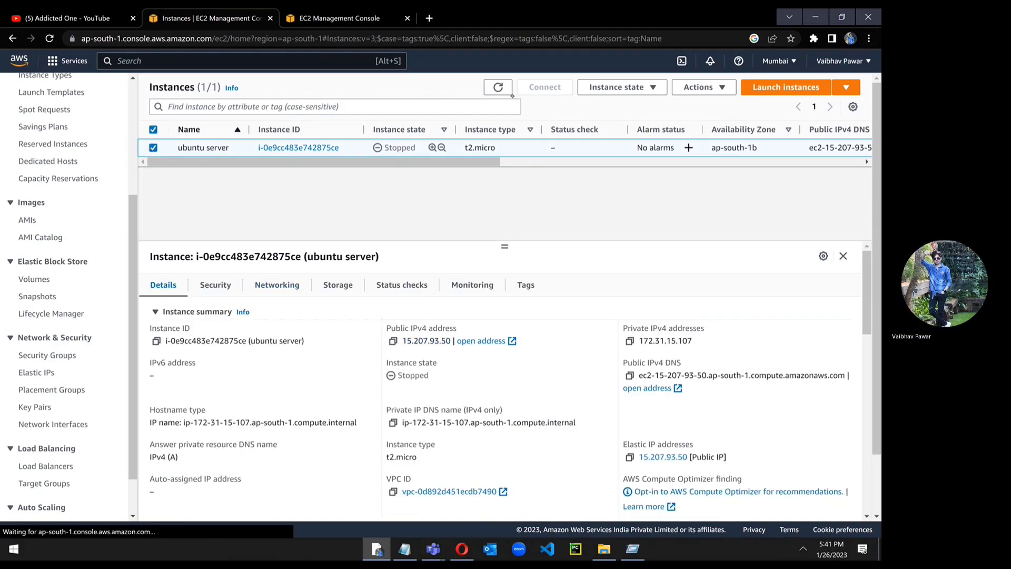
click(632, 87)
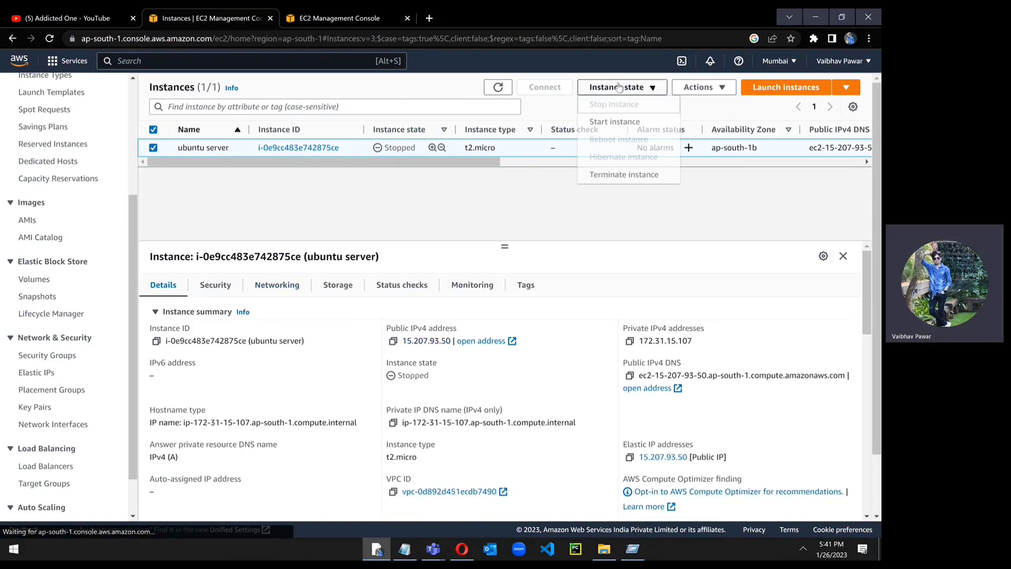
click(629, 121)
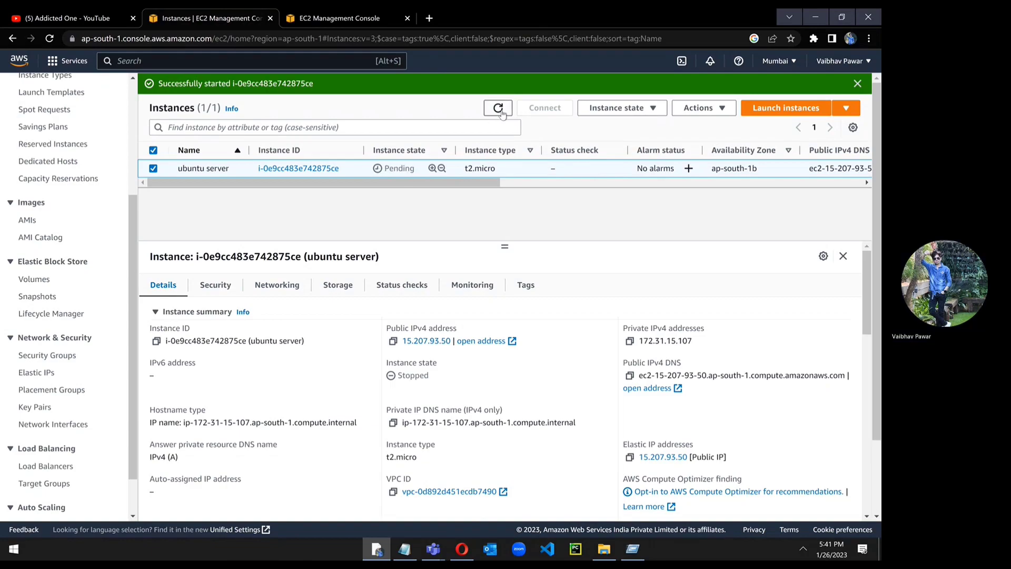
click(499, 109)
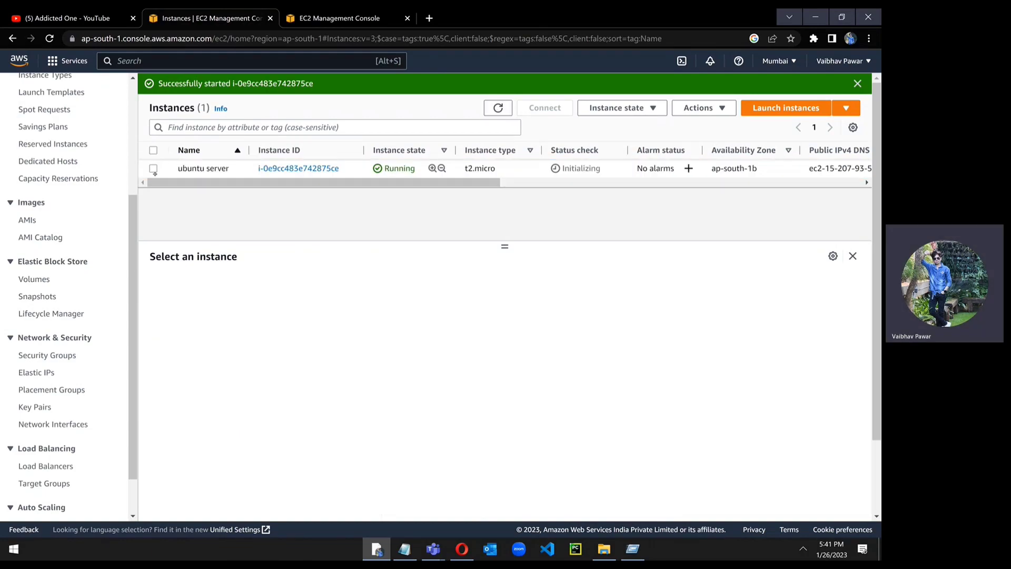
Step: Compare the restarted ubuntu server's public IPv4 address with the copied Elastic IP in the Run box, and copy the public address
click(154, 168)
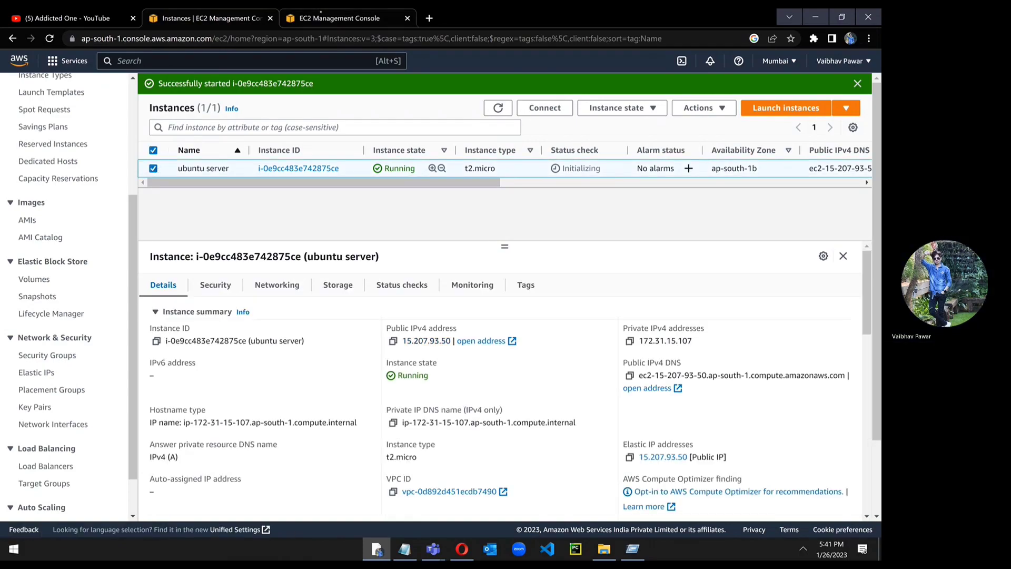
click(337, 16)
click(223, 18)
key(super+r)
key(ctrl+v)
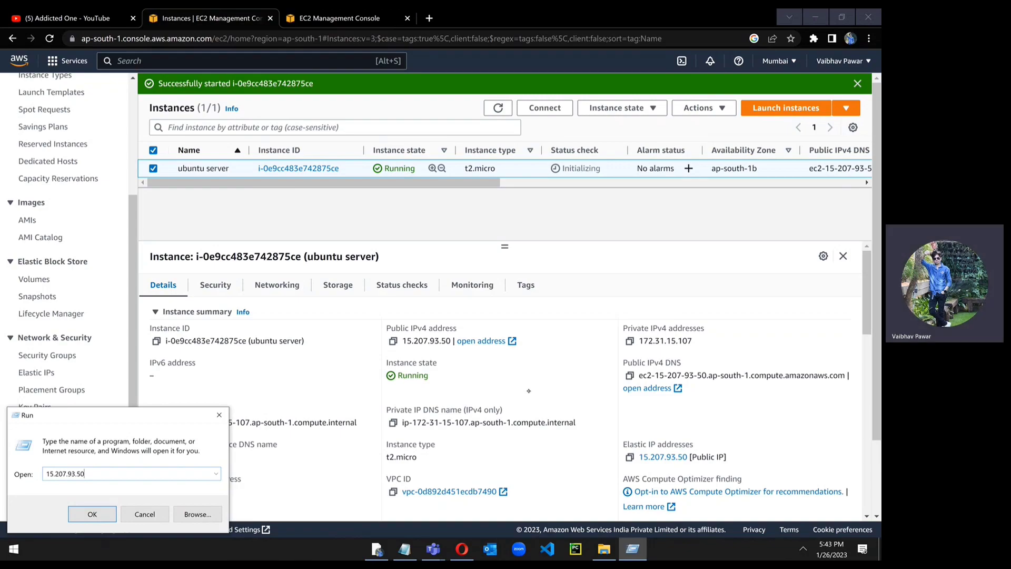
click(393, 341)
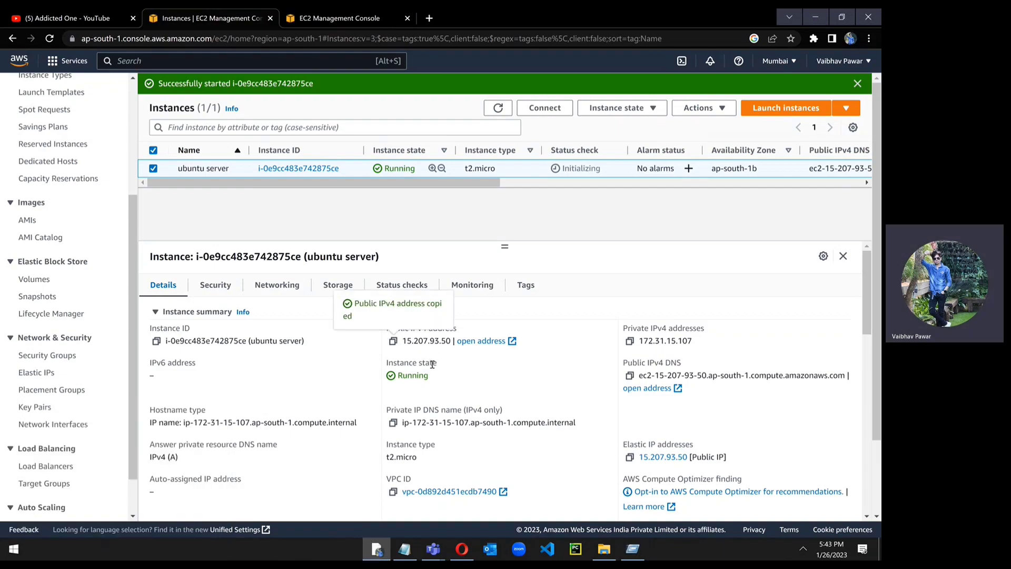